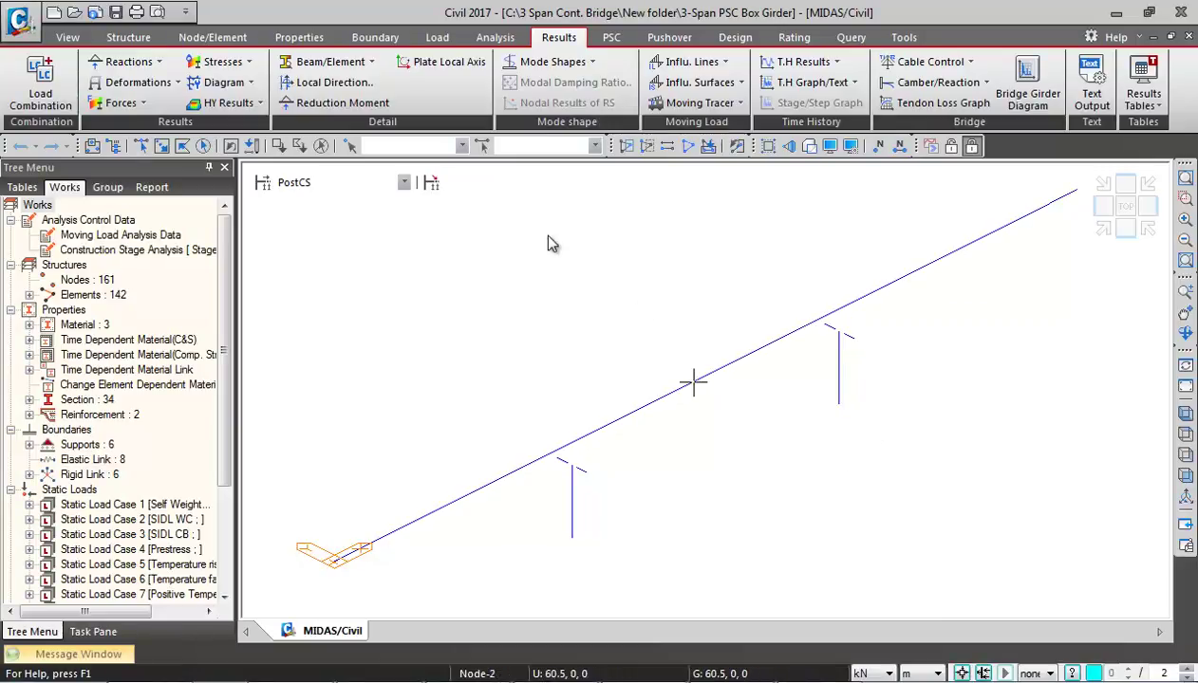
Switch the model display to construction stage CS0, leaving only the piers
left_click(361, 182)
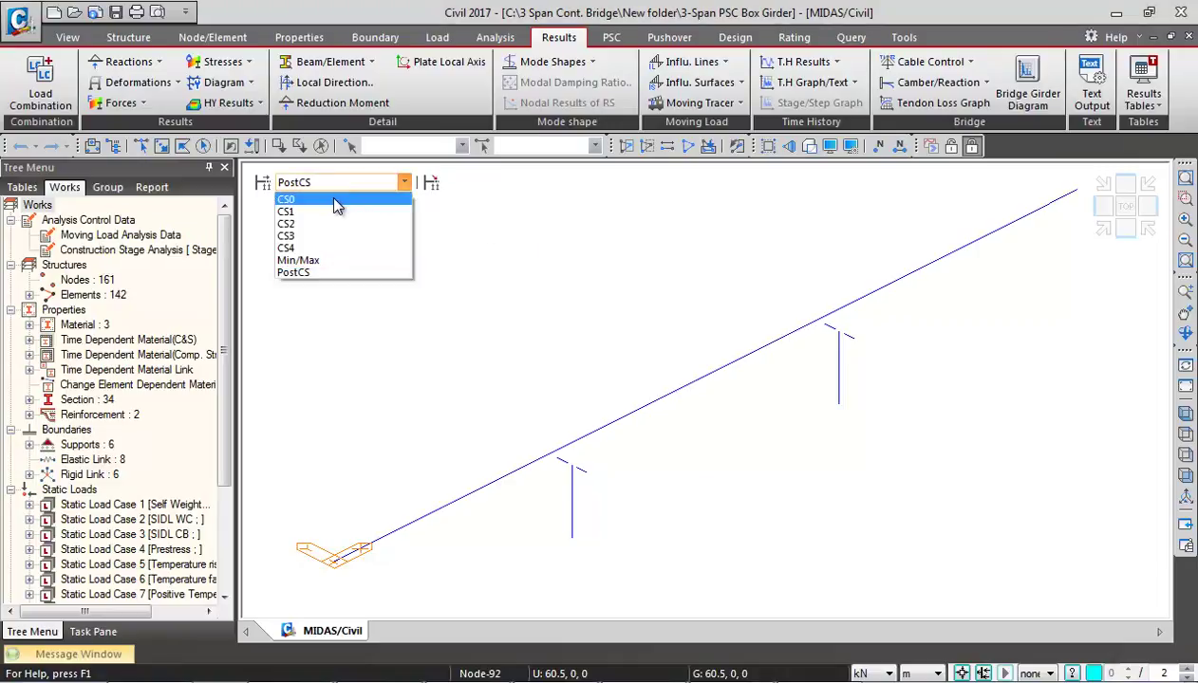
left_click(333, 202)
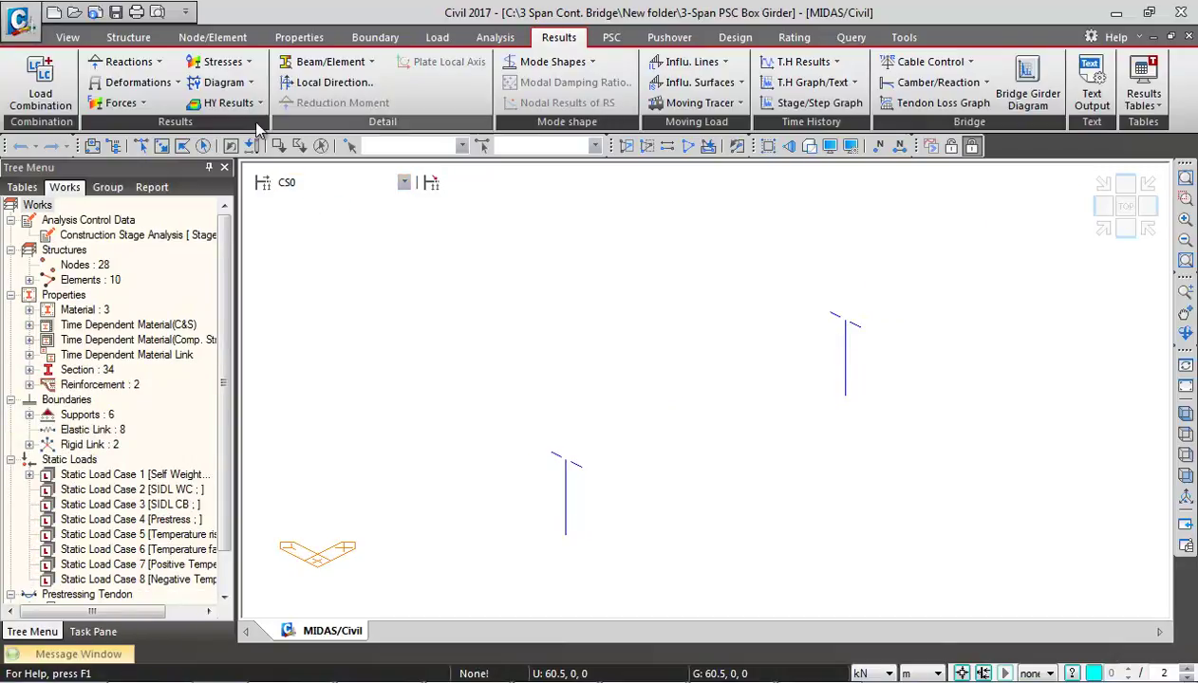
Set up the CS: Summation My beam moment diagram with a fixed 2-decimal legend
left_click(120, 102)
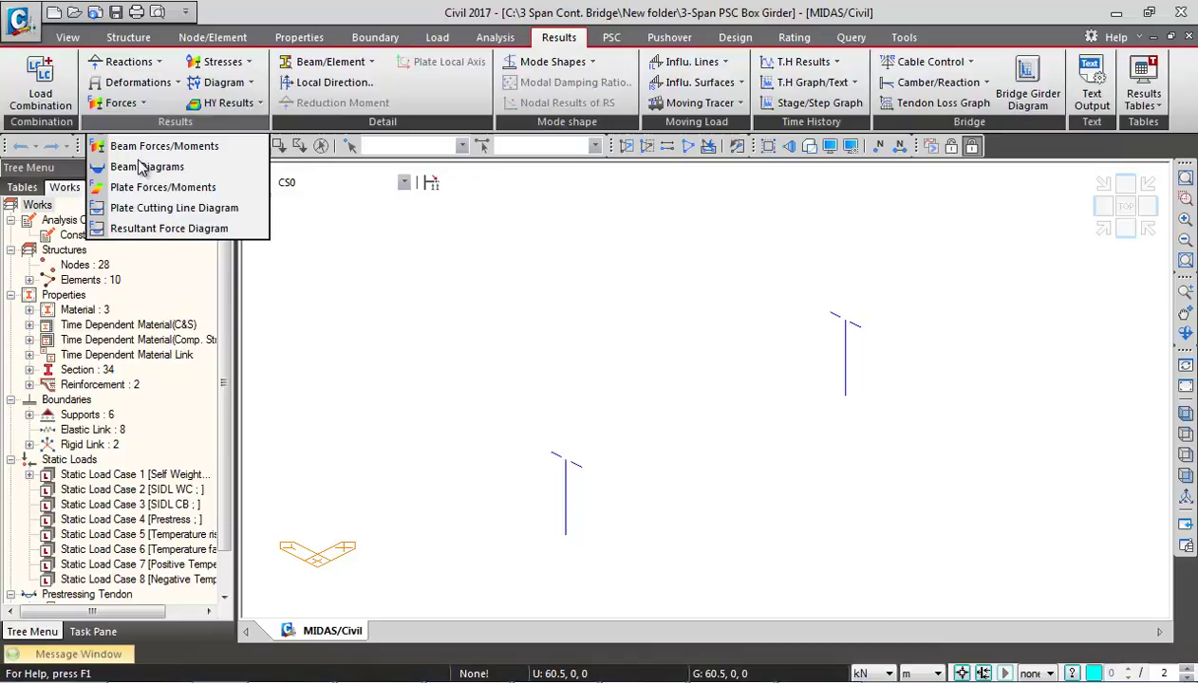
left_click(144, 167)
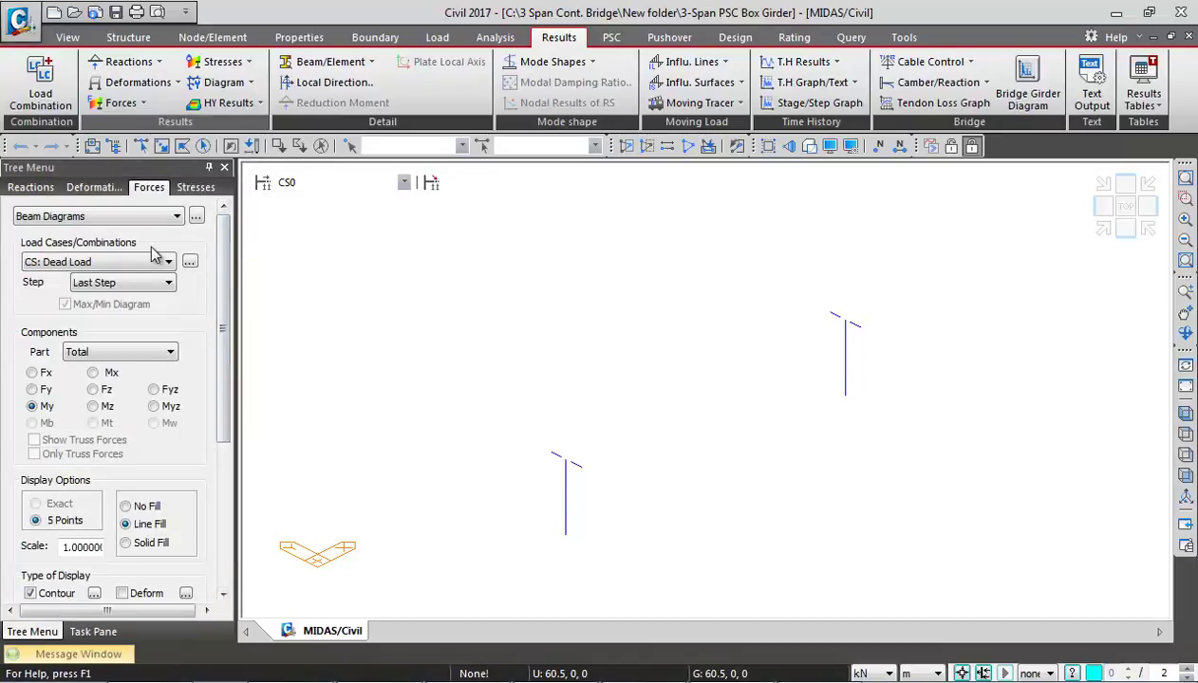
left_click(83, 261)
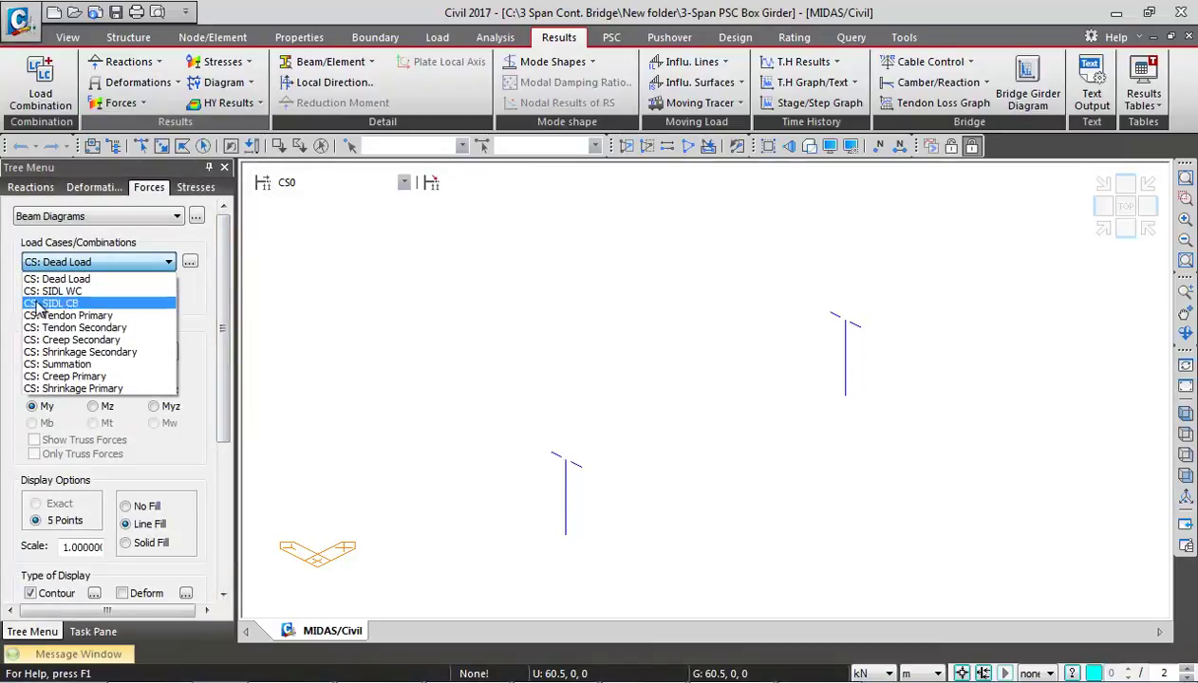
left_click(57, 364)
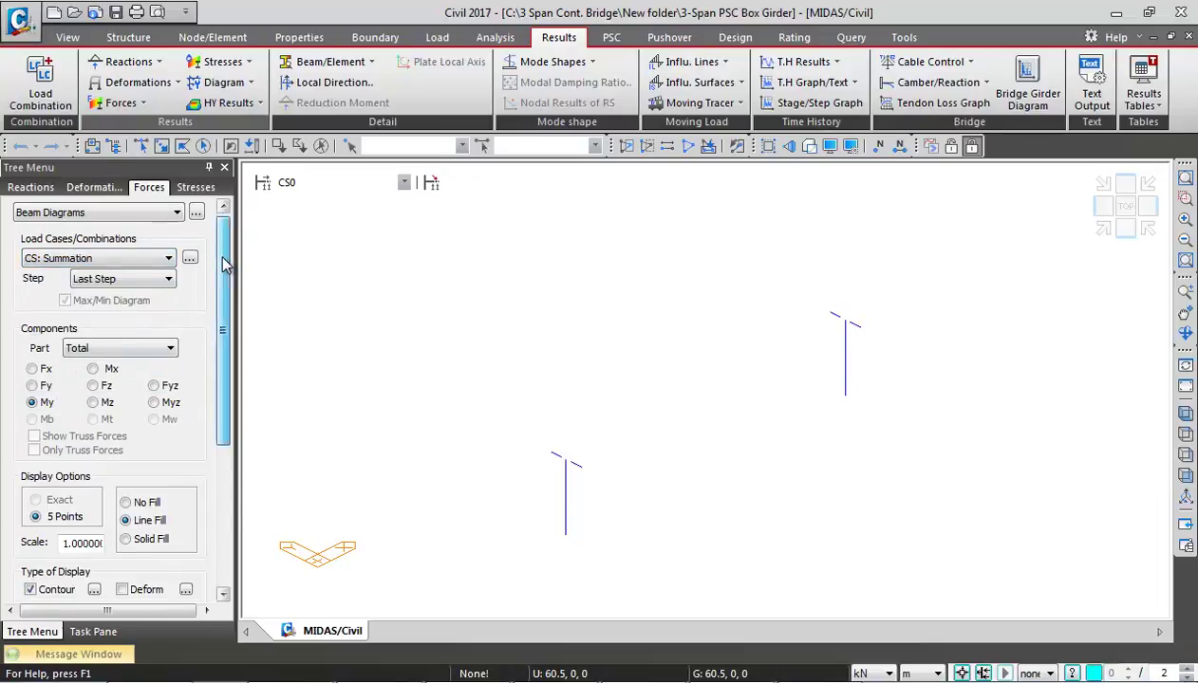
left_click_drag(225, 265, 224, 408)
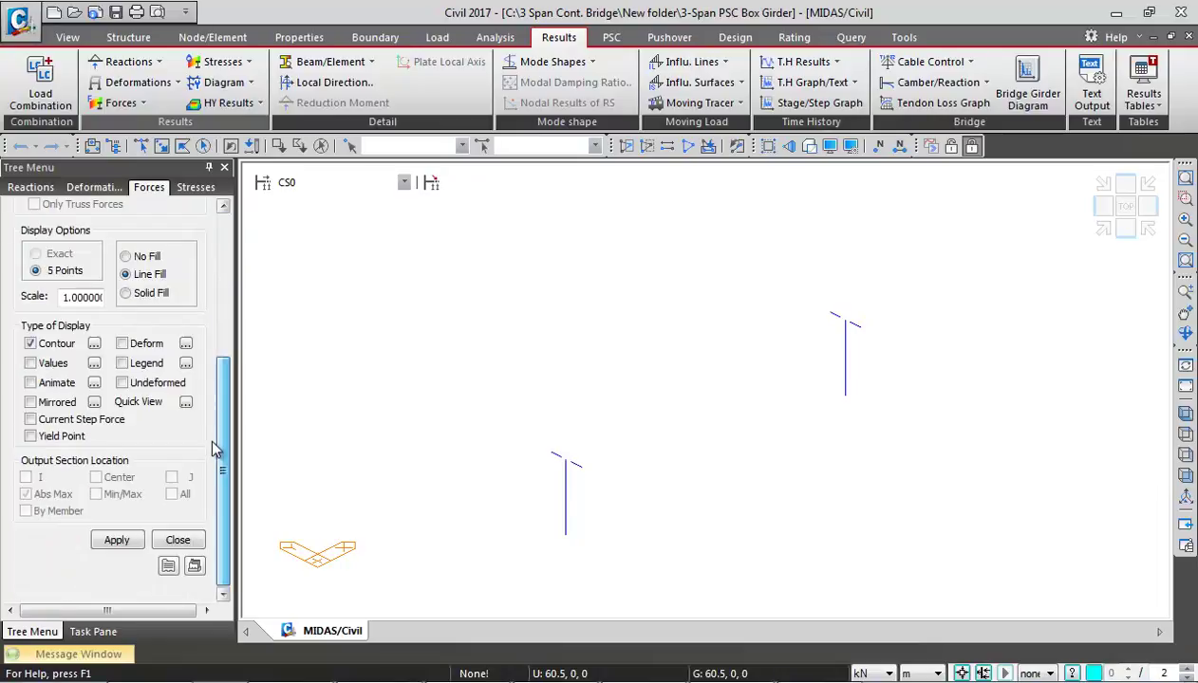
left_click(123, 364)
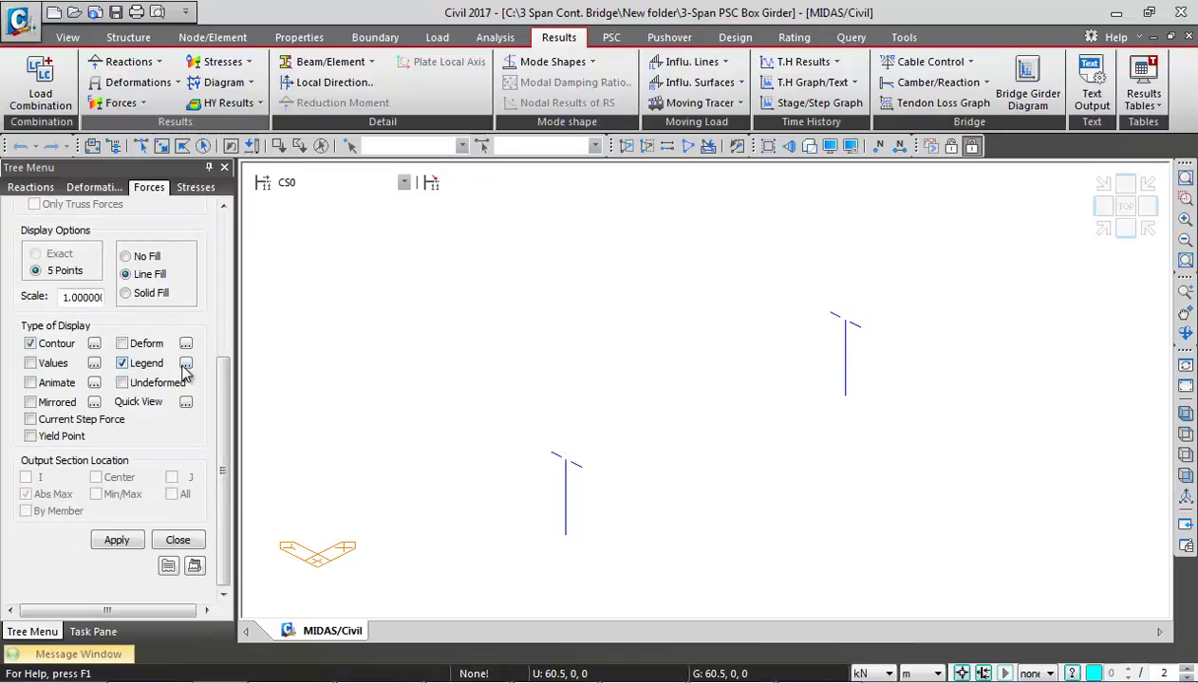
left_click(186, 364)
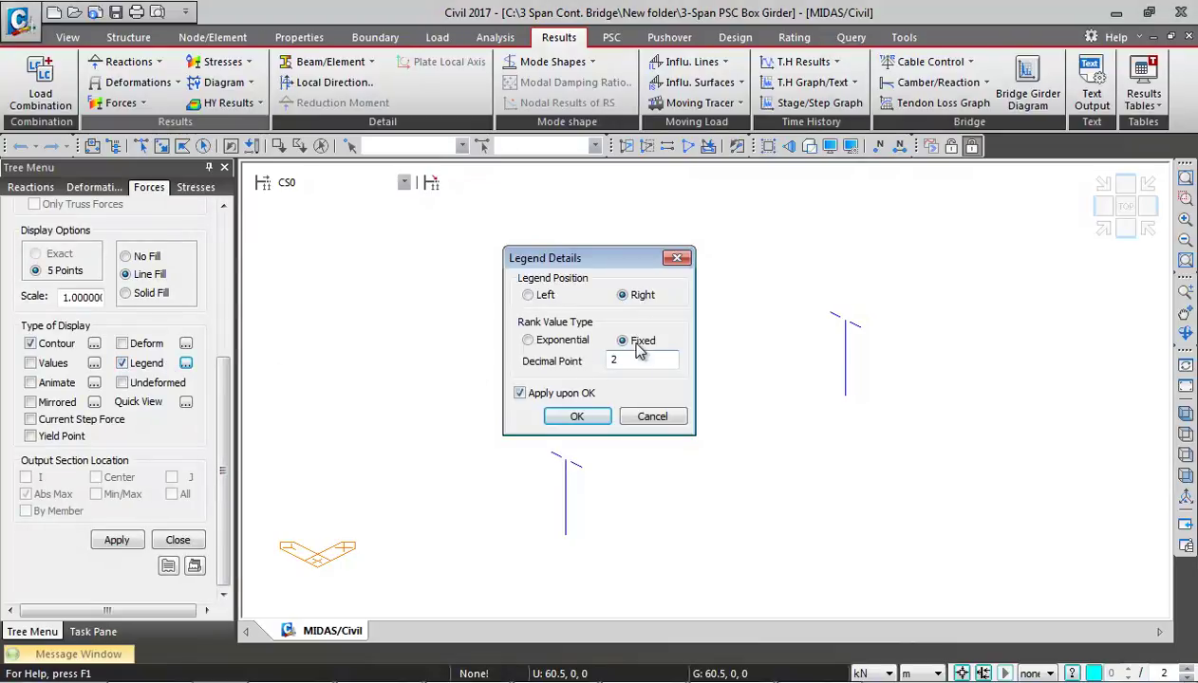
left_click(577, 417)
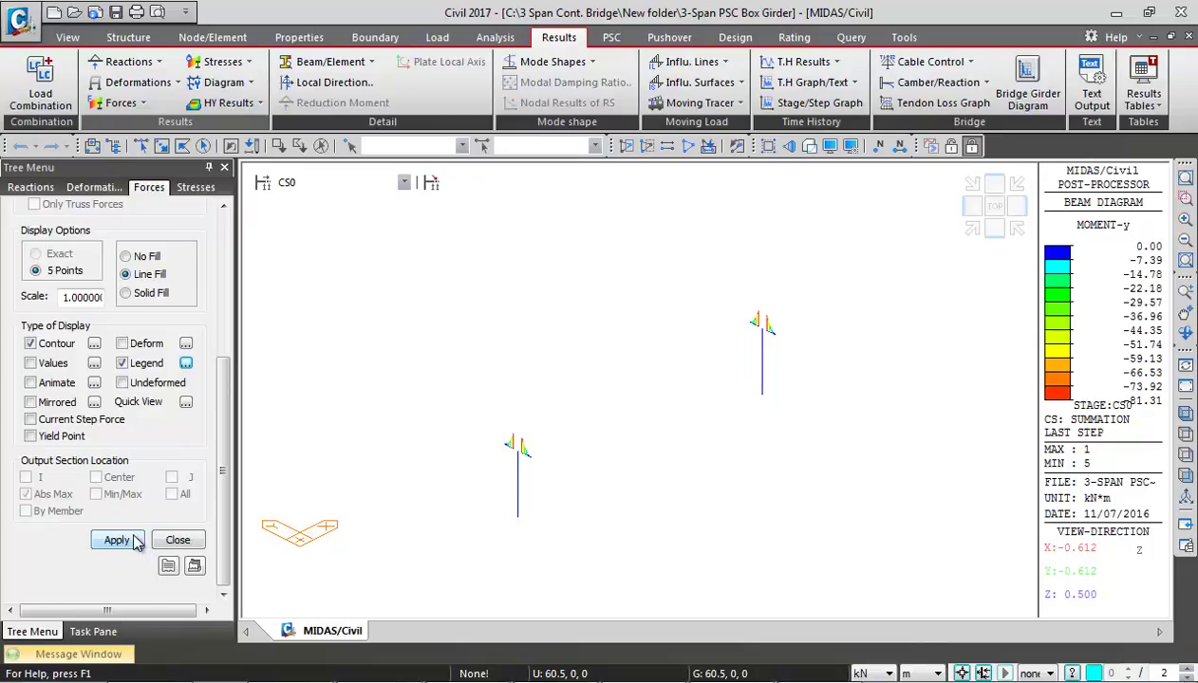
Draw the summation moment diagram, then switch to stage CS1 in front elevation
left_click(116, 541)
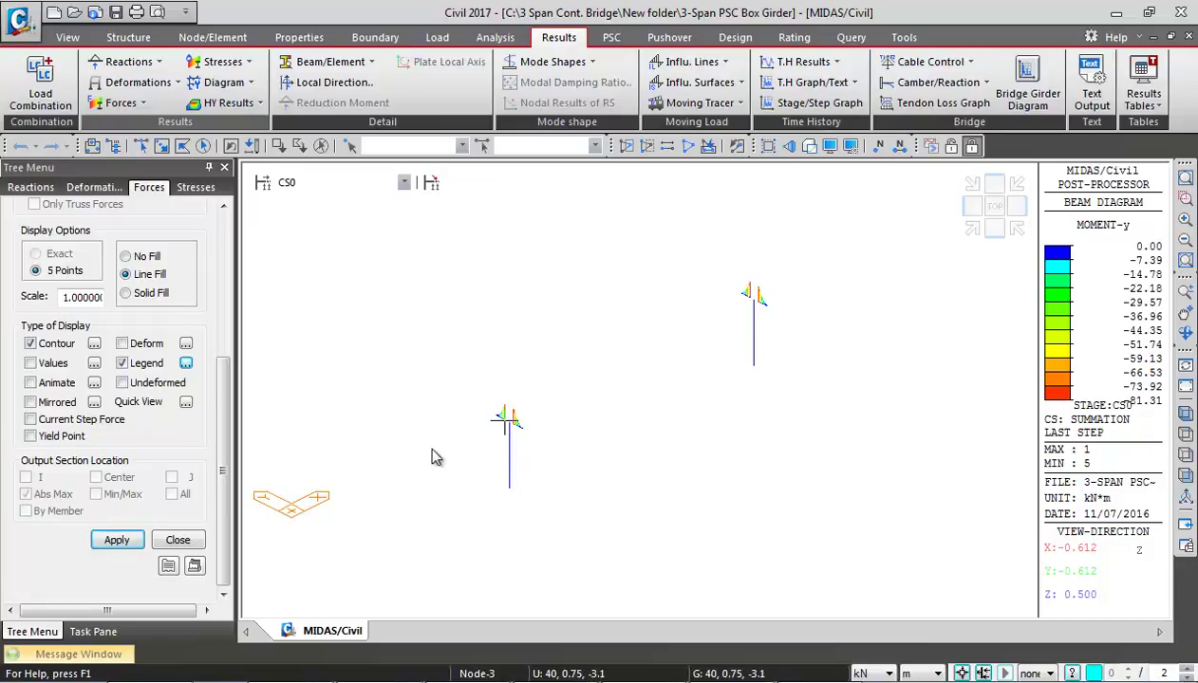
middle_click_drag(432, 458, 593, 393)
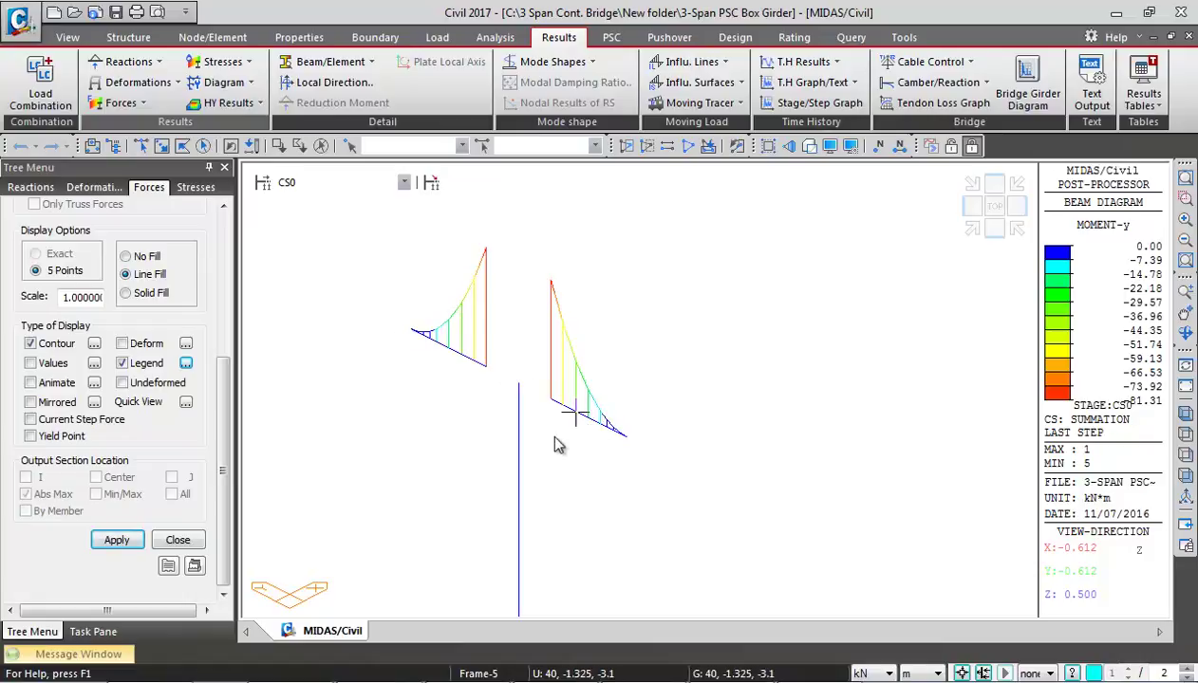
left_click(312, 182)
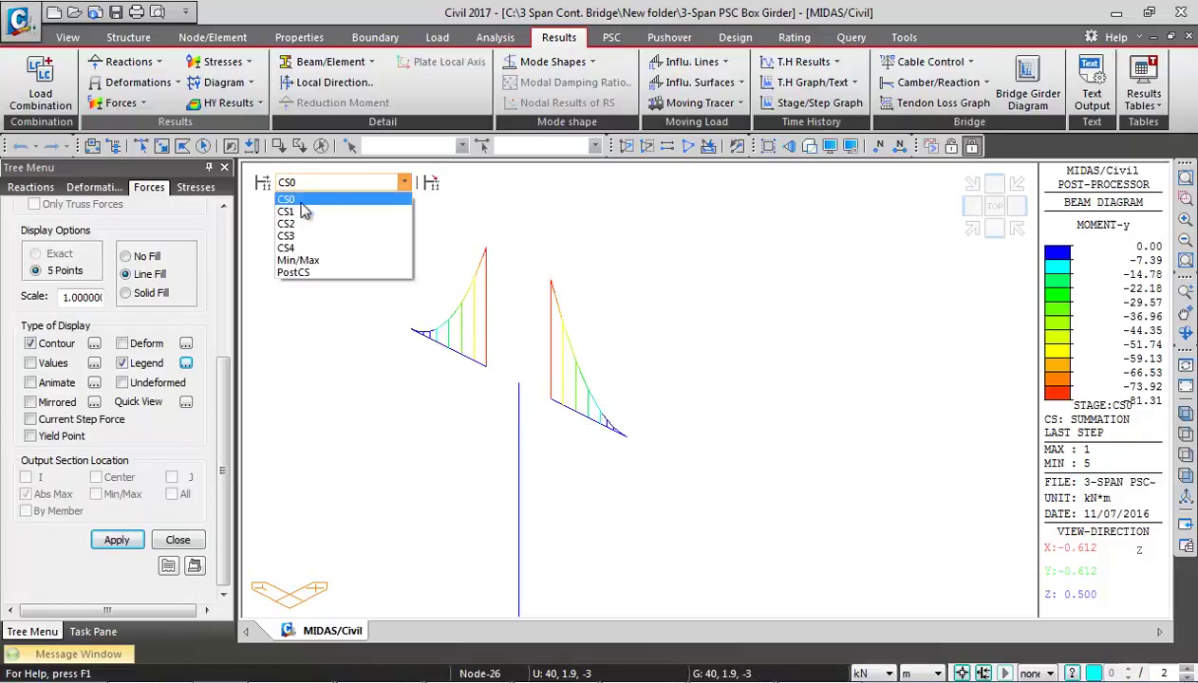
left_click(300, 212)
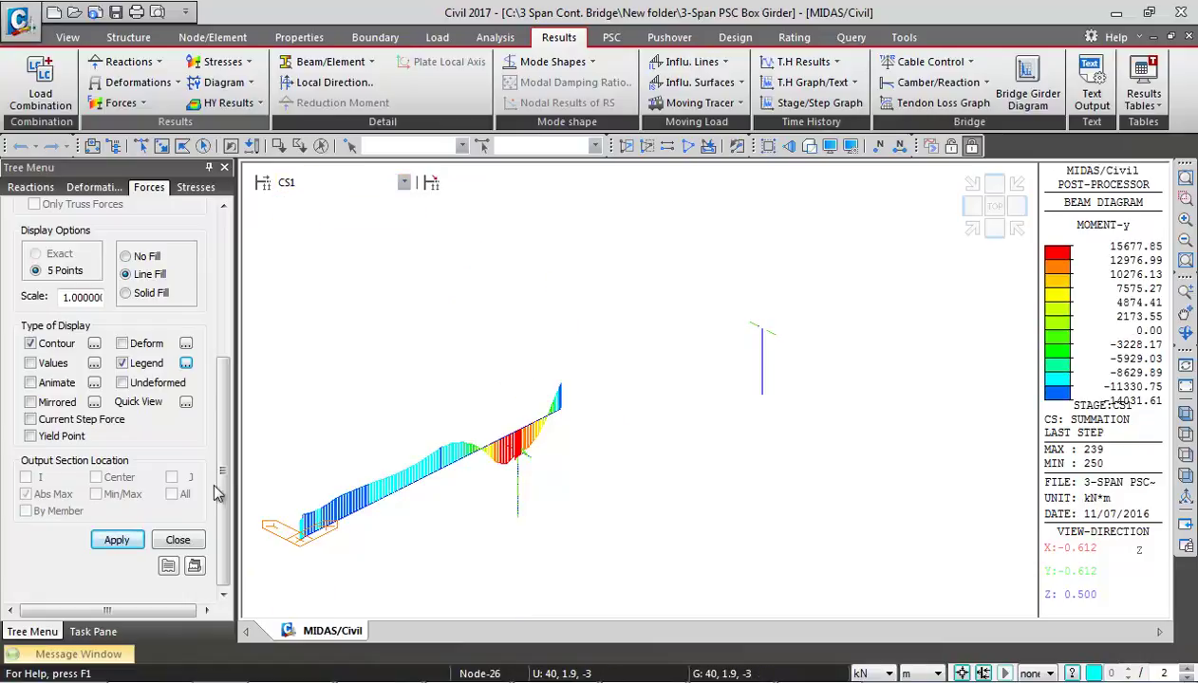
left_click(993, 227)
left_click_drag(224, 382, 245, 236)
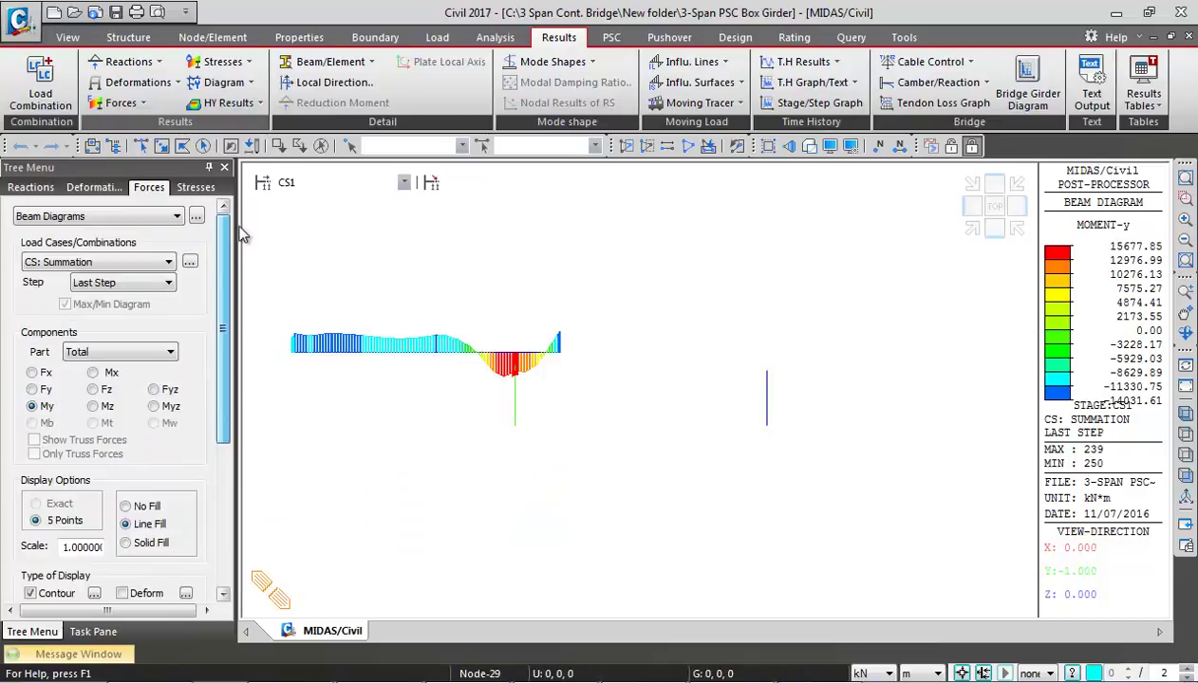
Redraw the CS1 moment diagram for the CS: Dead Load case
left_click(157, 266)
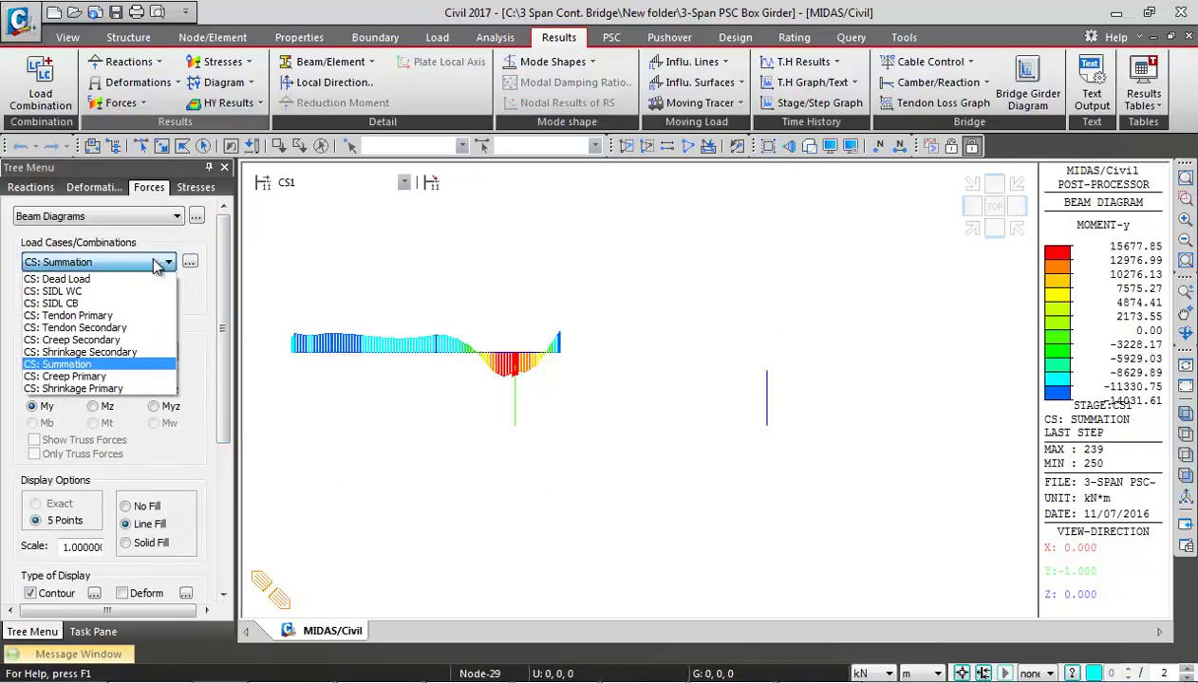
left_click(74, 279)
scroll(143, 427, "down", 5)
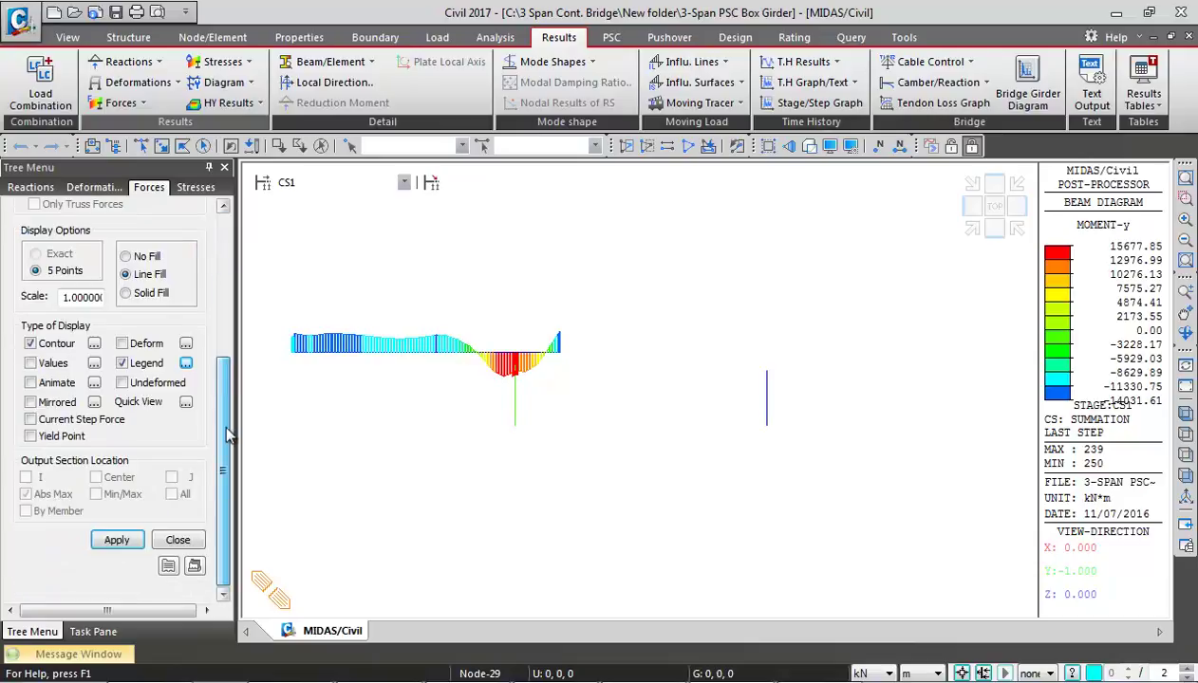
left_click(119, 540)
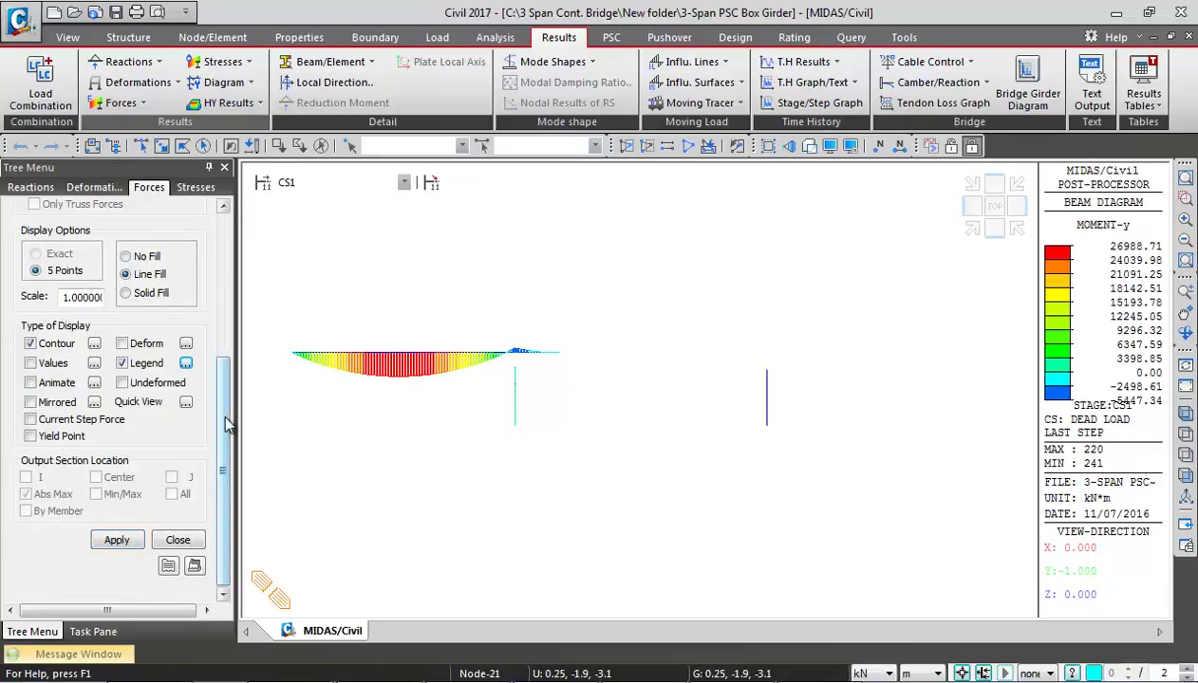
scroll(227, 425, "up", 5)
Show the CS: Dead Load Fz shear diagram at stage CS4 in front elevation
left_click(337, 177)
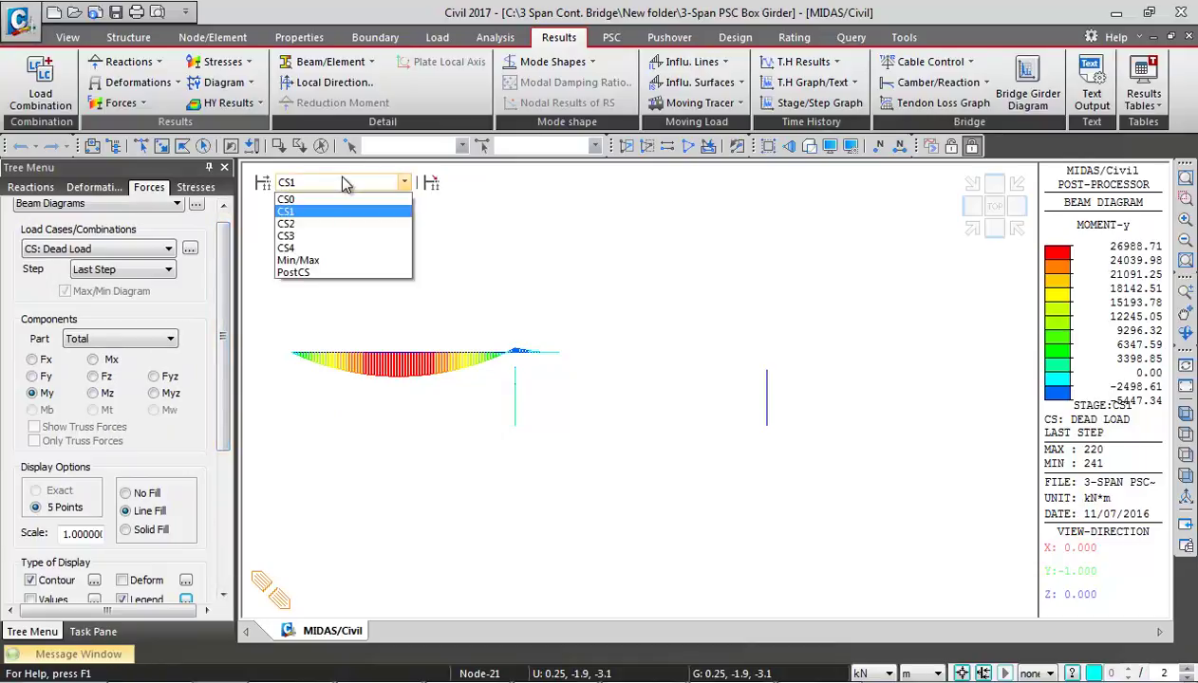
left_click(291, 248)
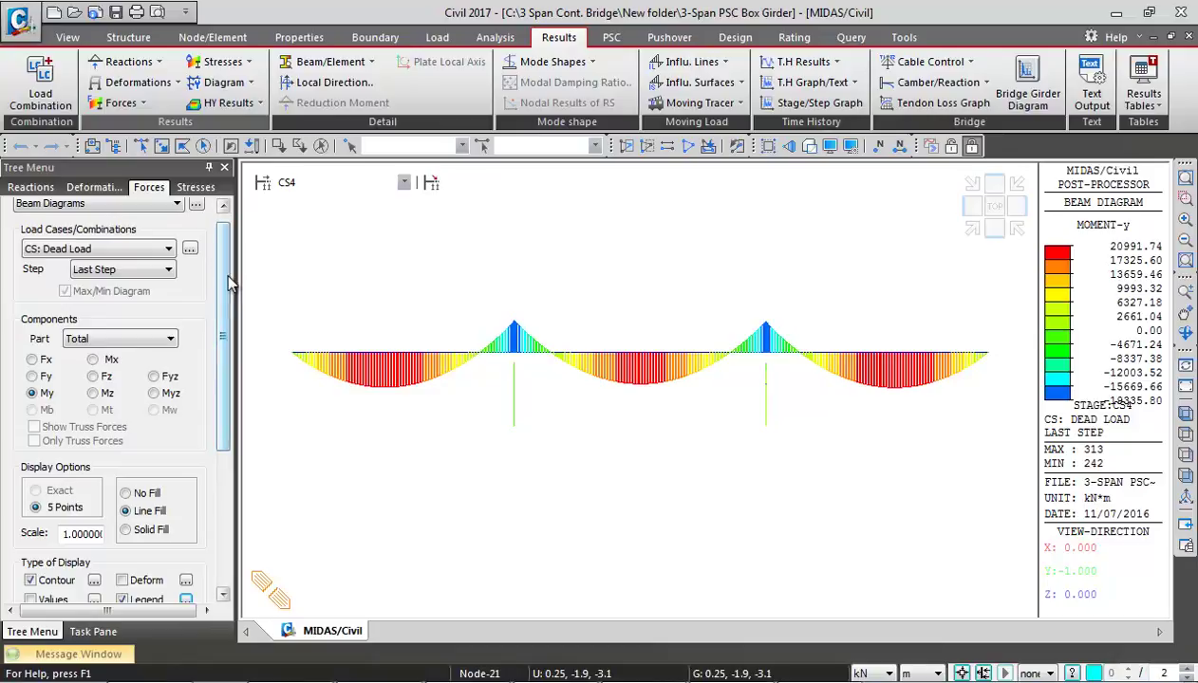
left_click(47, 375)
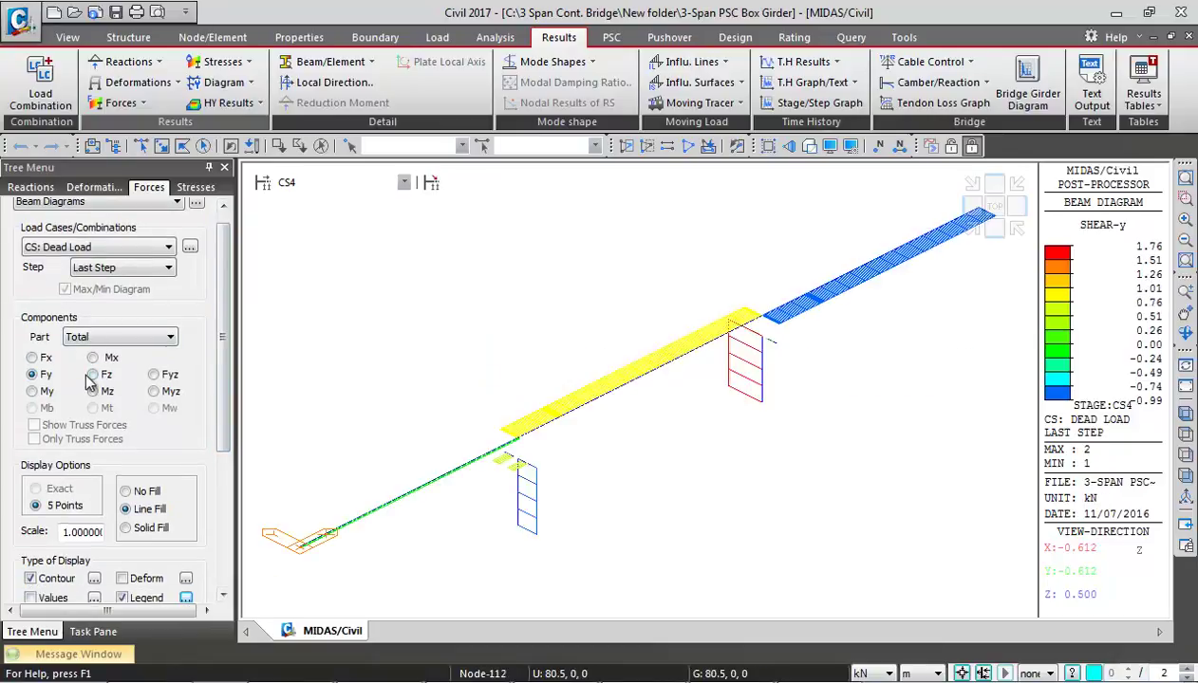
left_click(95, 376)
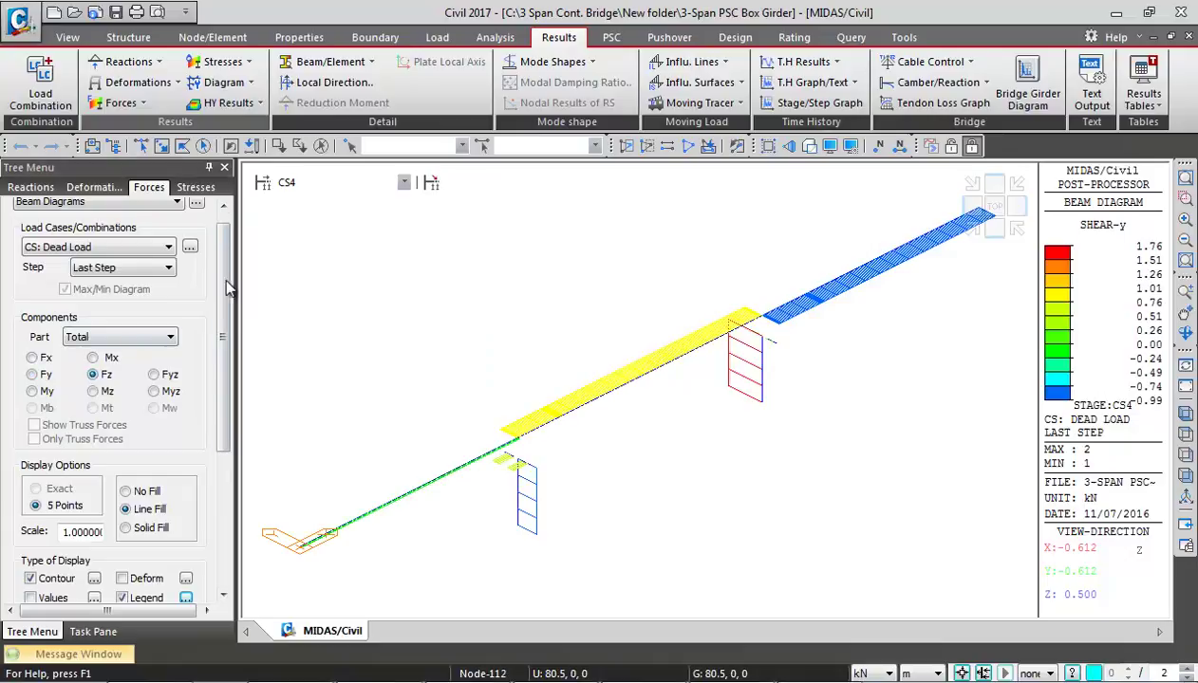
left_click_drag(223, 277, 220, 398)
left_click(117, 540)
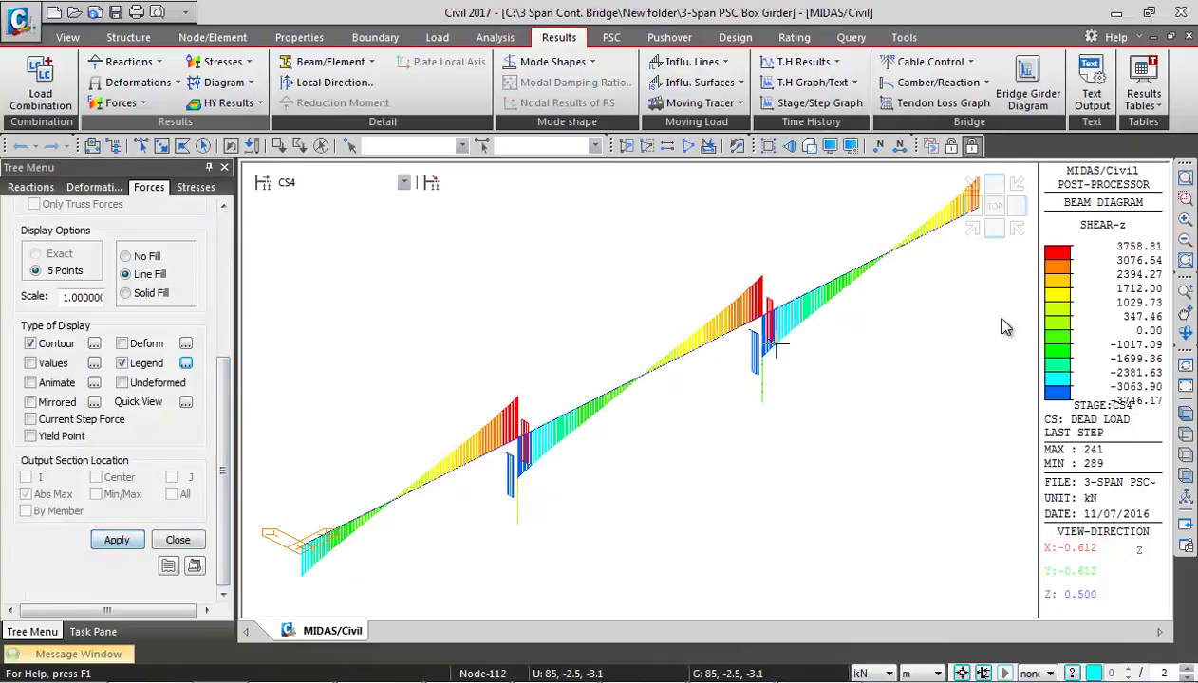
left_click(983, 220)
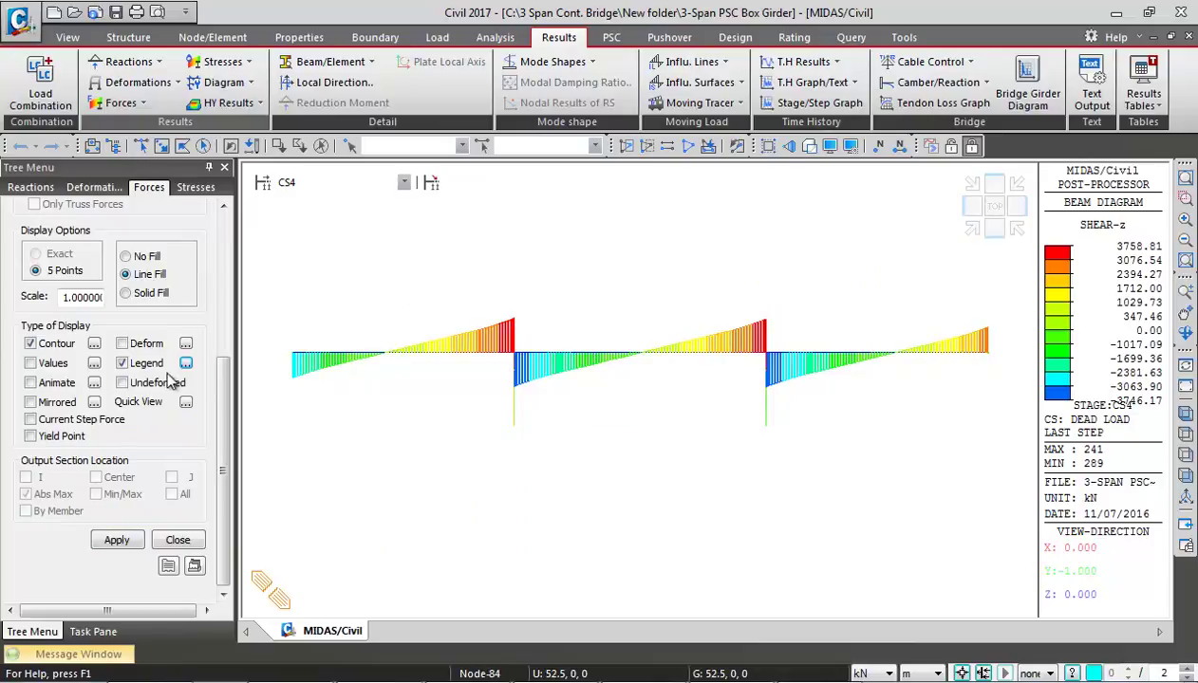
scroll(221, 456, "up", 5)
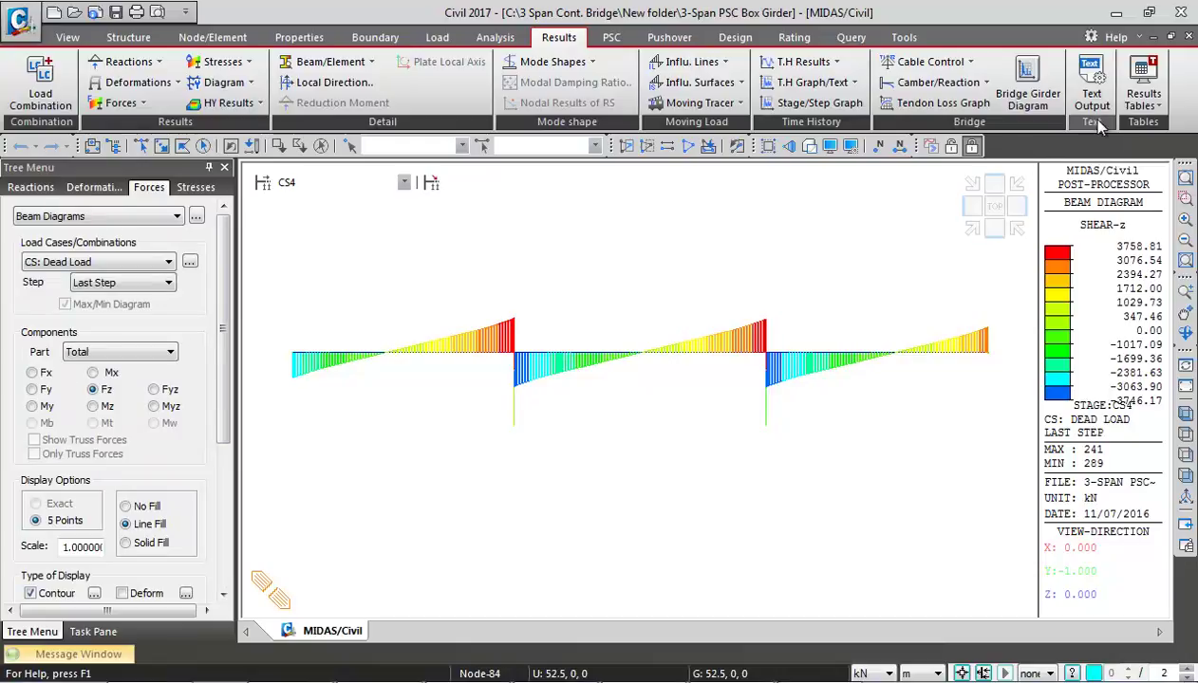
Filter the beam force table to elements 200to205, Summation(CS), and stages CS0–CS4
left_click(1145, 107)
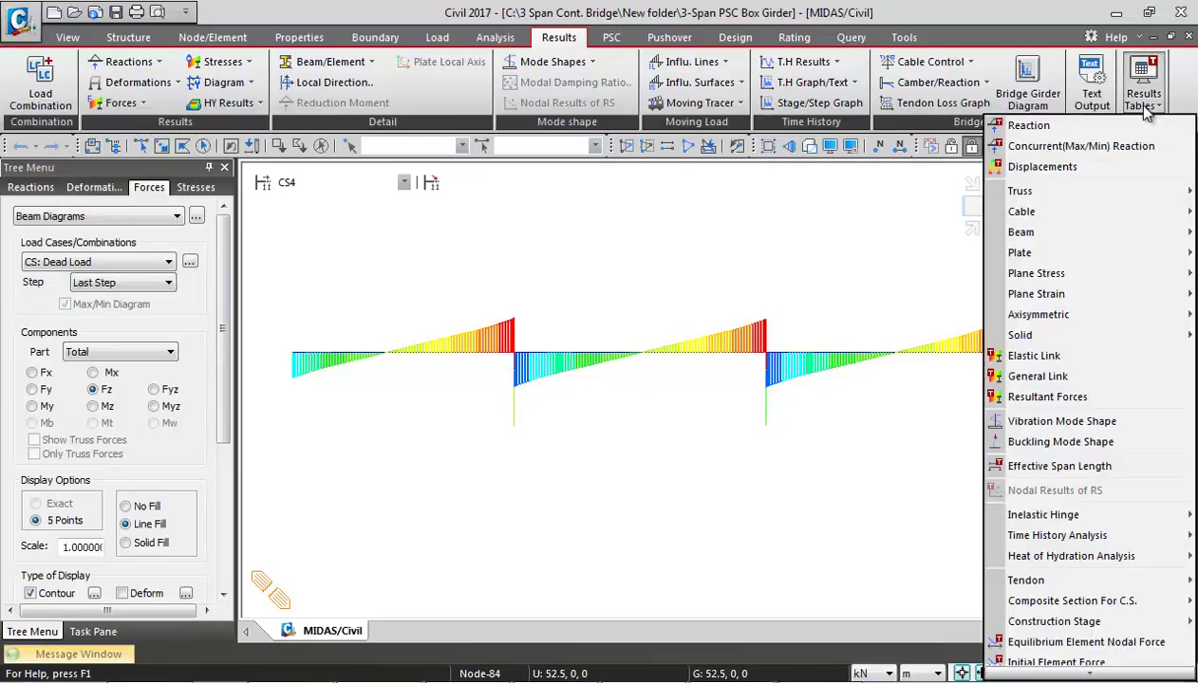
mouse_move(1024, 233)
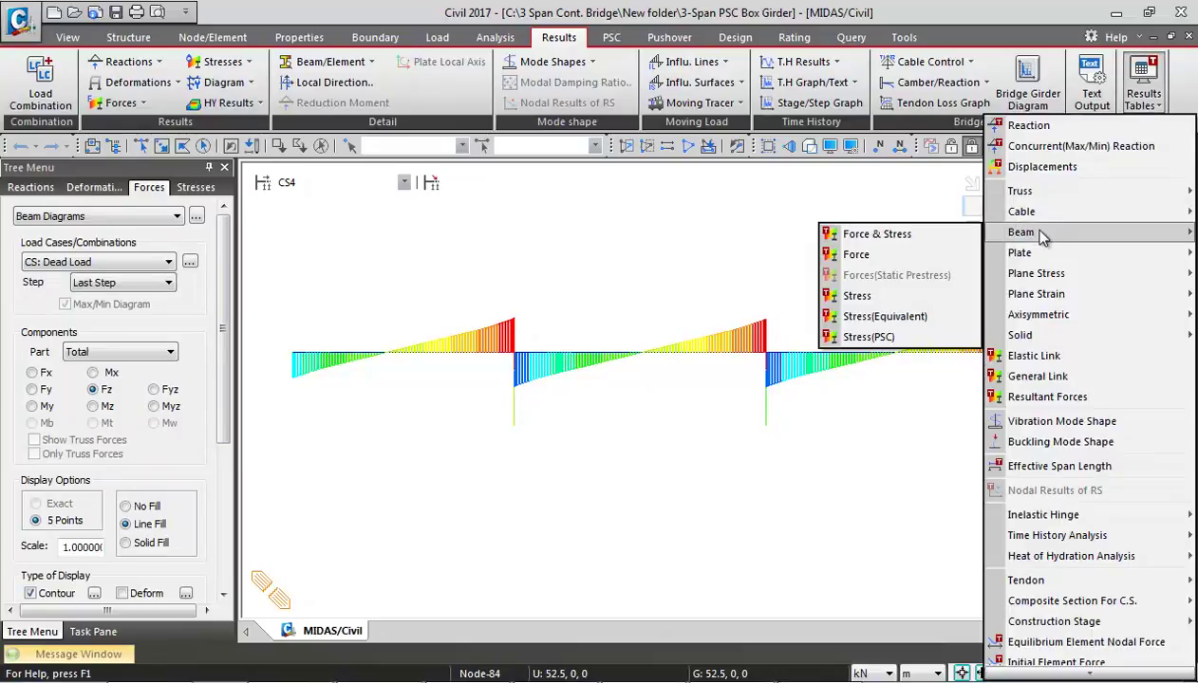
left_click(857, 256)
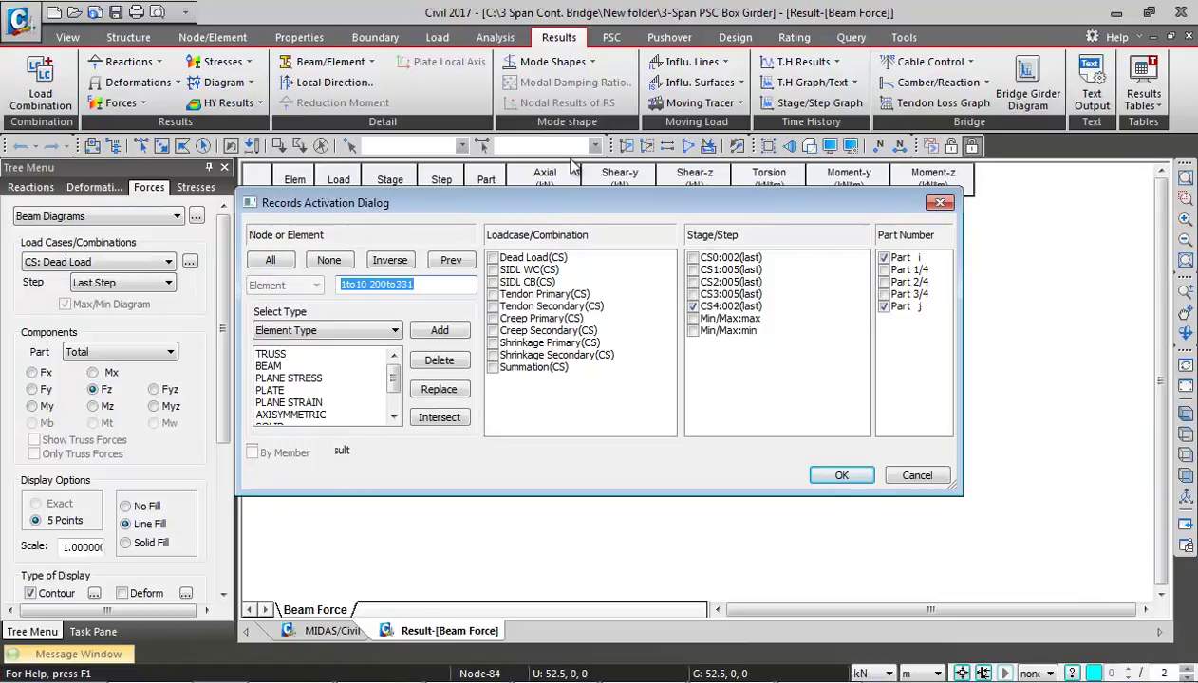
type("200 to 205")
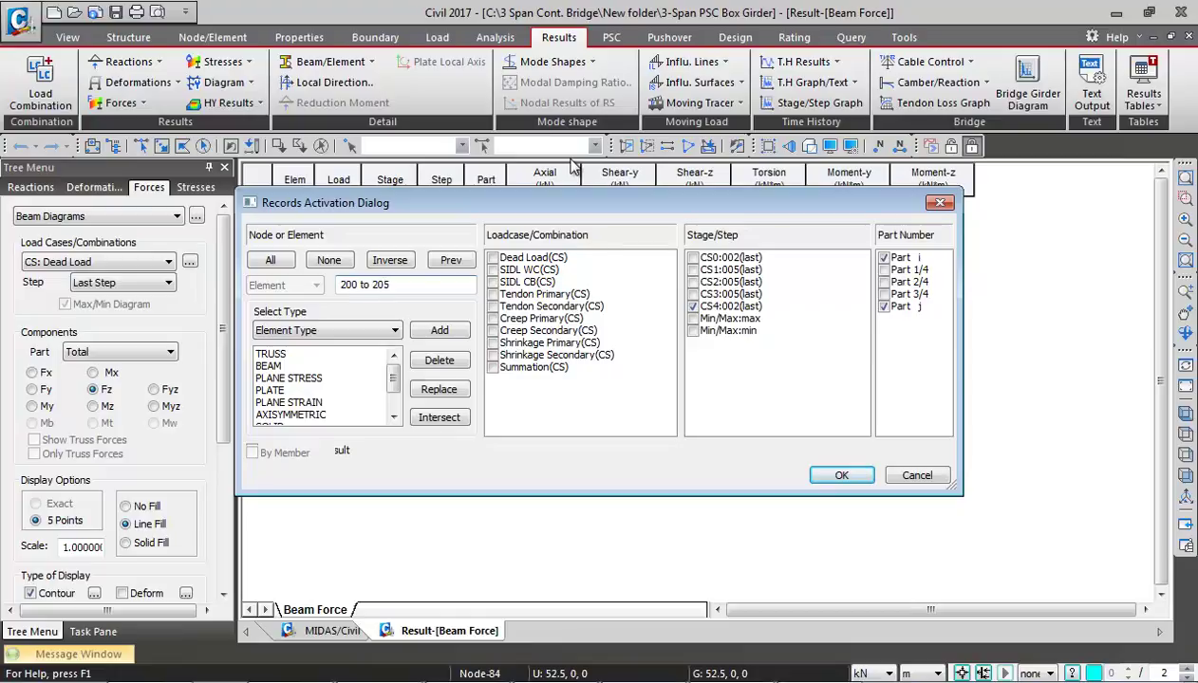
left_click(492, 368)
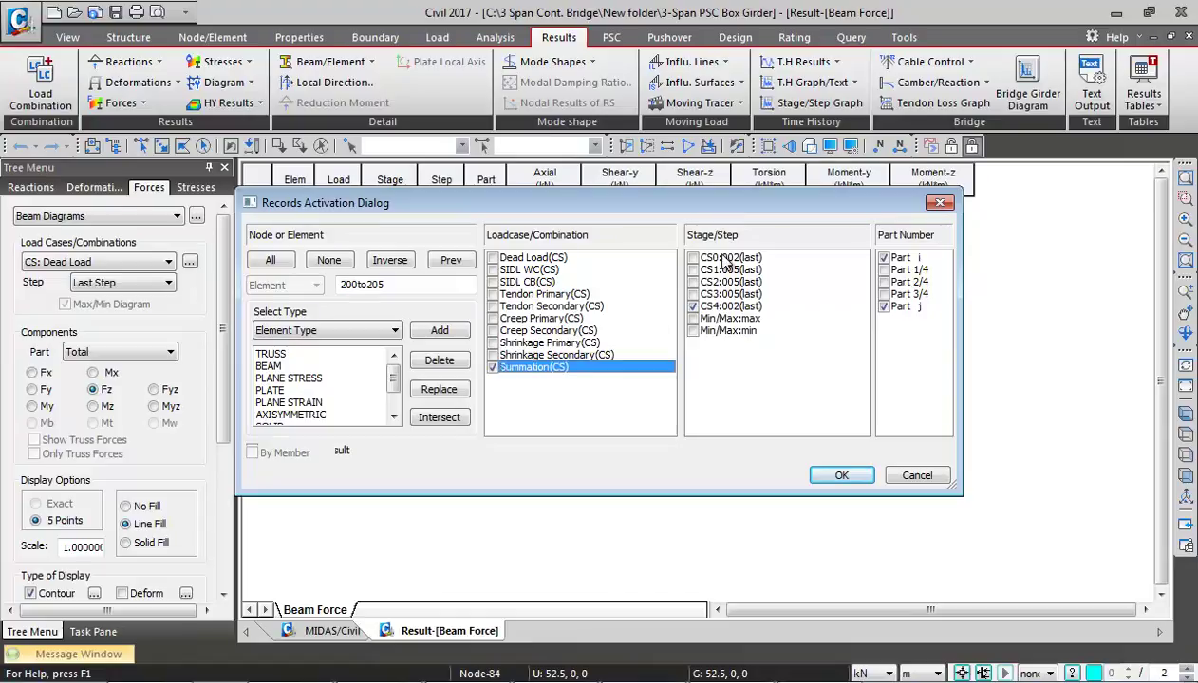
left_click_drag(731, 259, 691, 306)
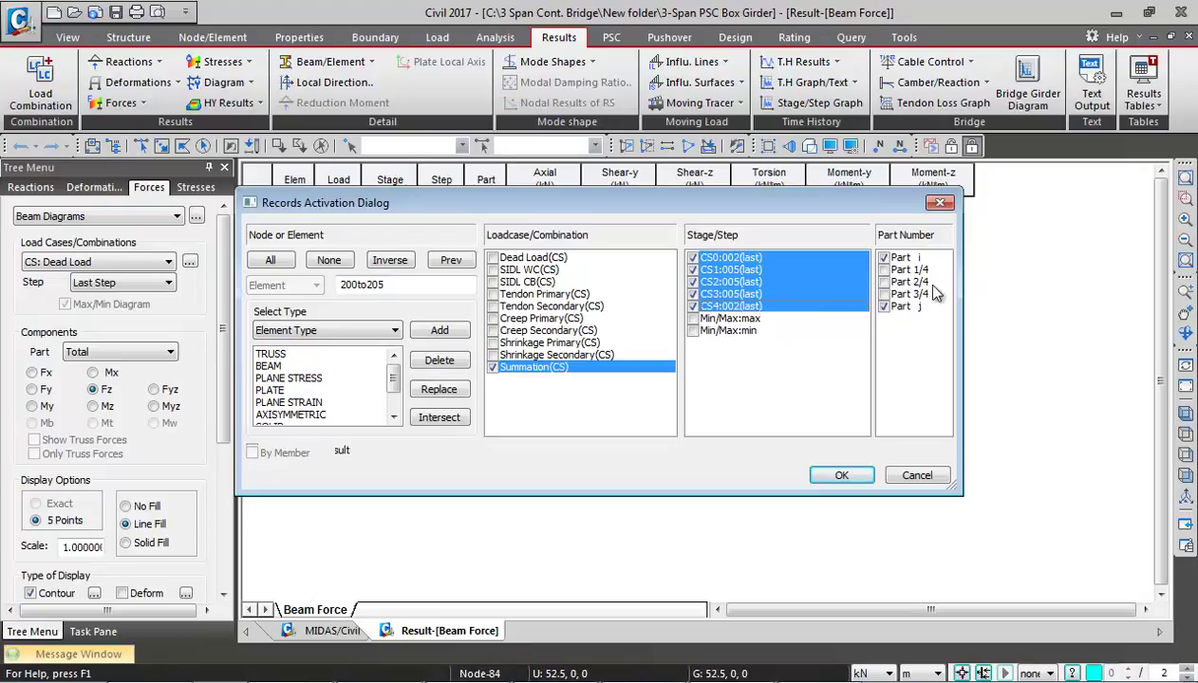
Fill the beam force table, check element 200's Shear-z at CS3, then close the table
left_click(849, 478)
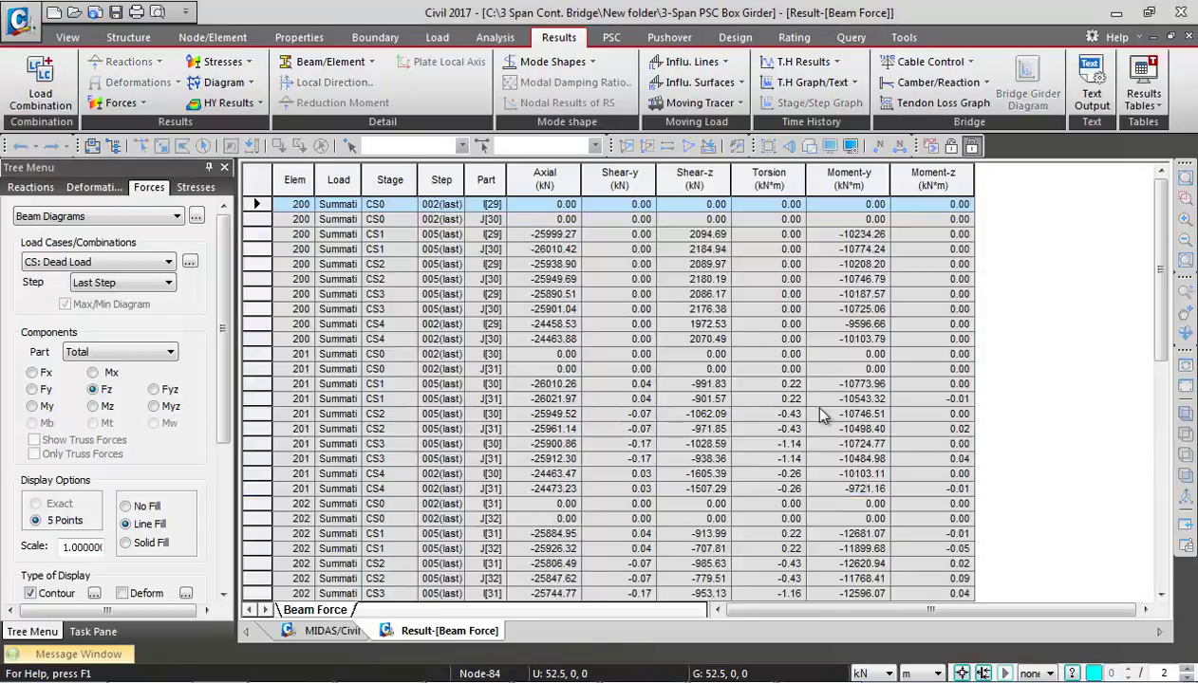
left_click(672, 311)
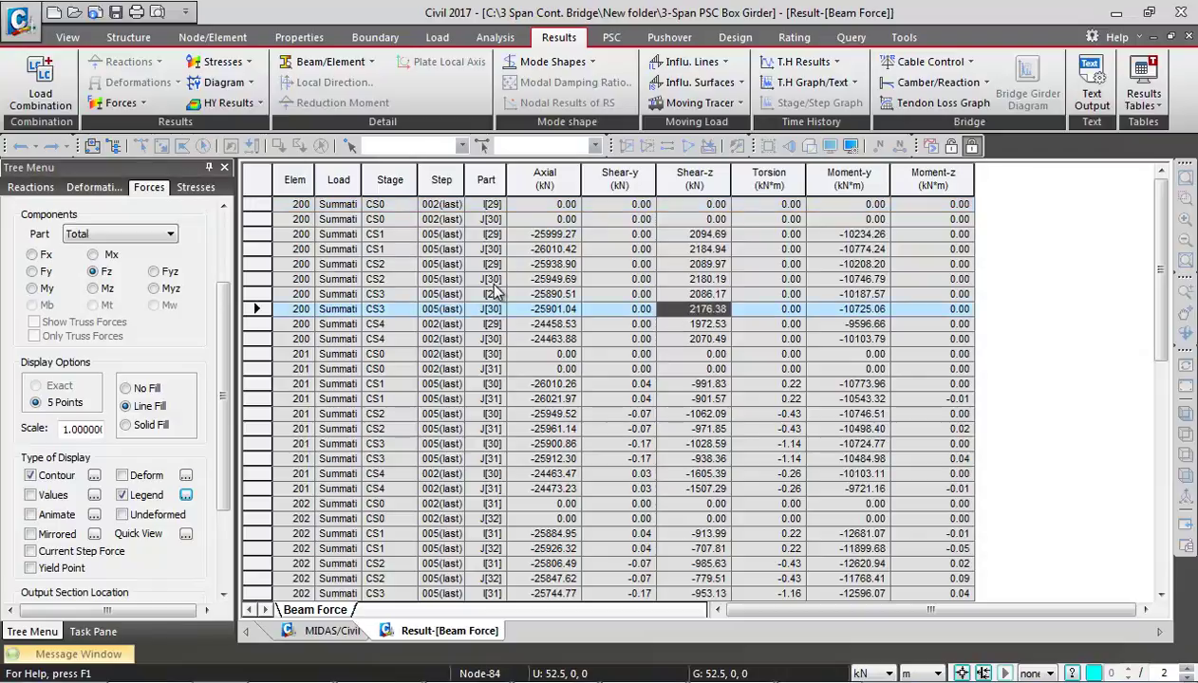
right_click(480, 637)
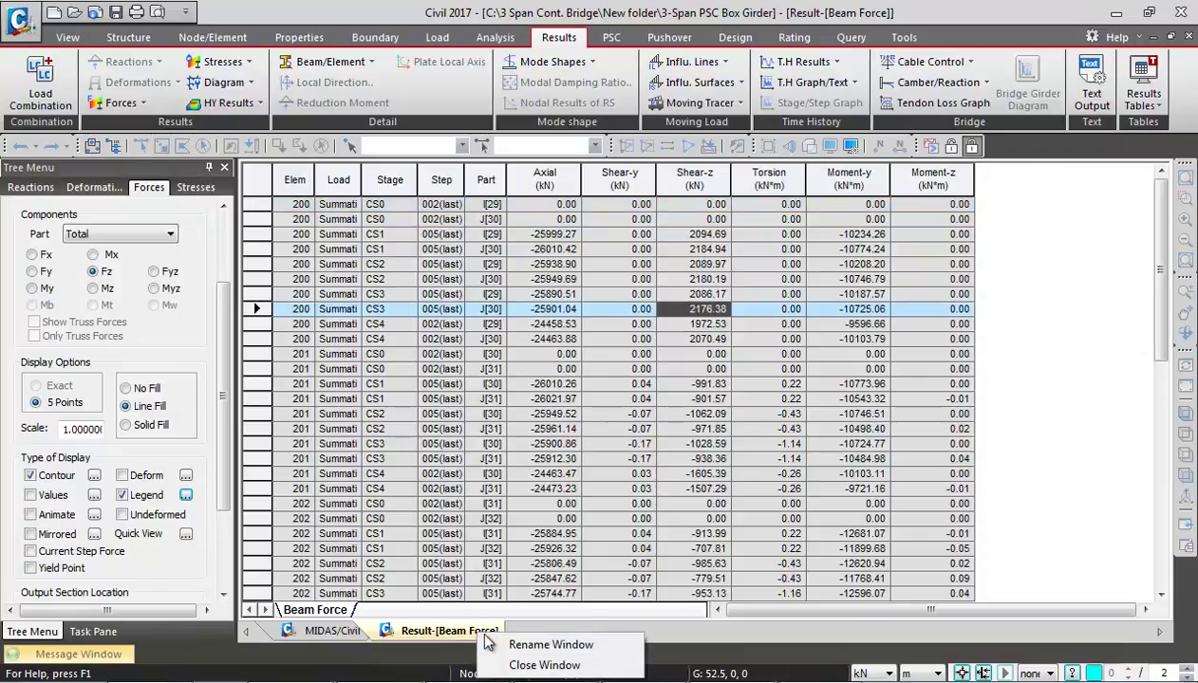
left_click(544, 666)
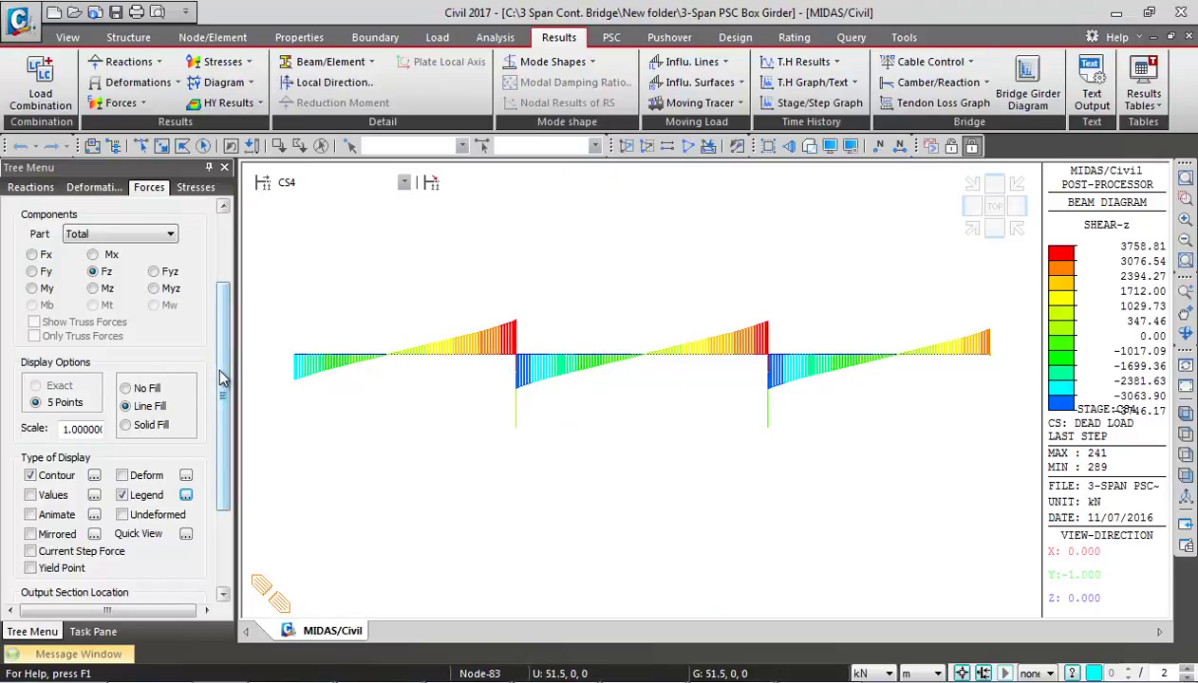
scroll(218, 370, "up", 3)
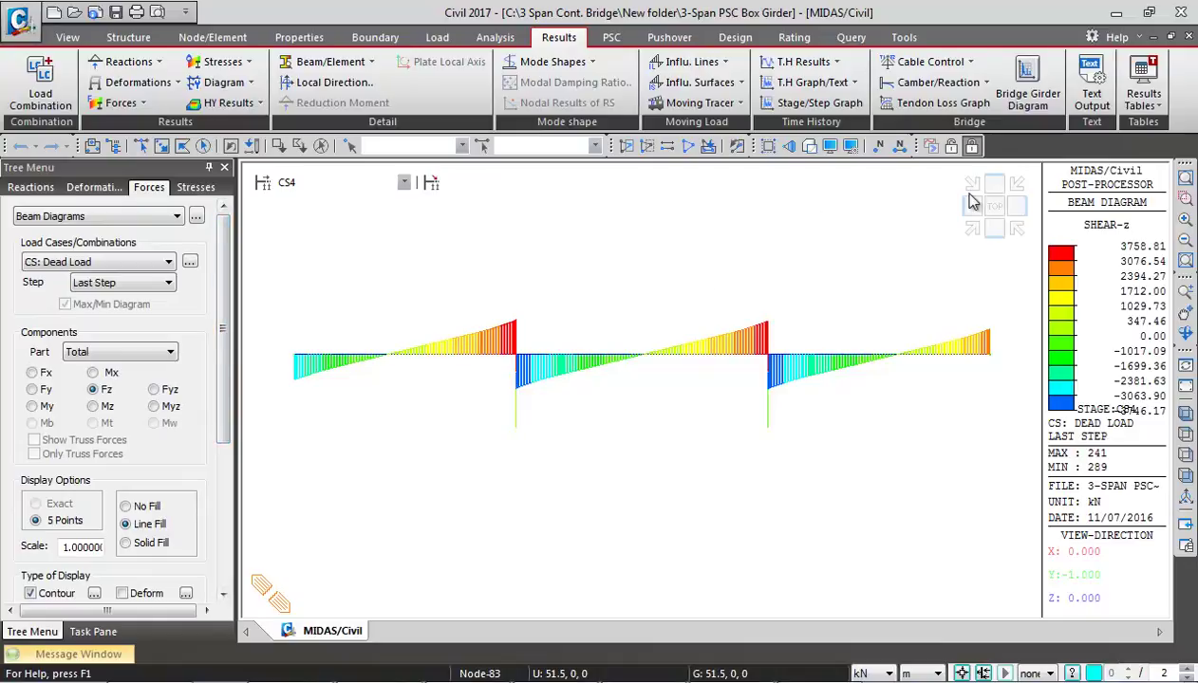
Open the Tendon Loss table for tendon group A1L at stage CS1
left_click(1147, 106)
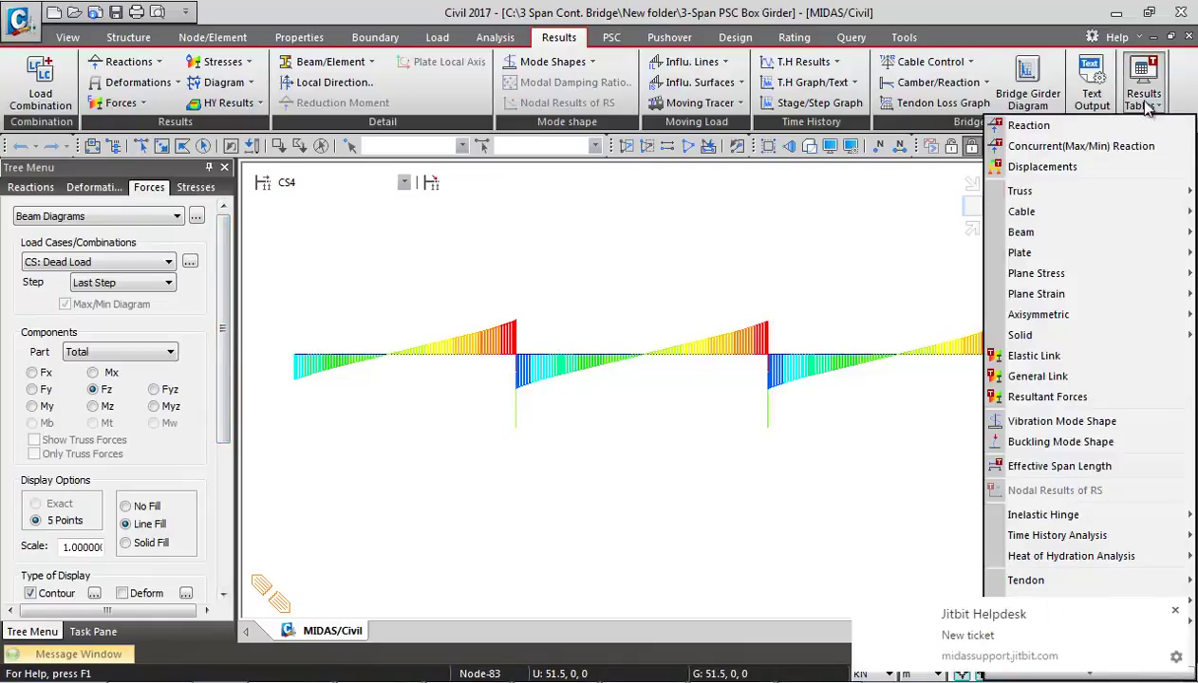
mouse_move(1053, 581)
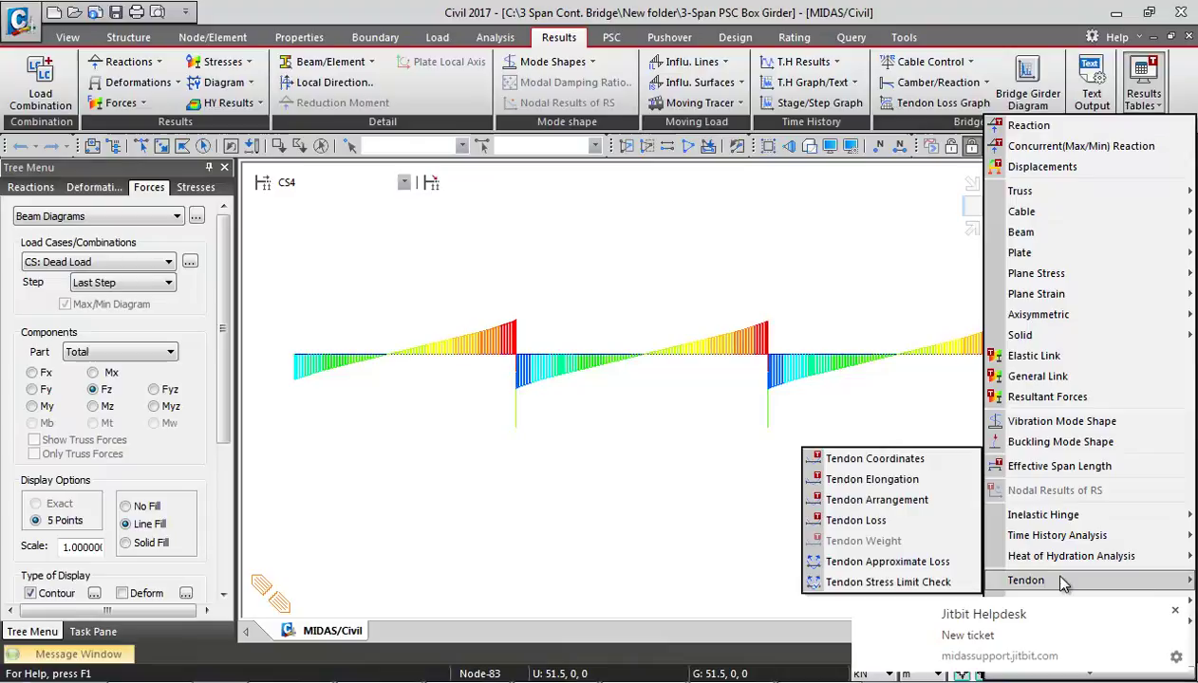
left_click(854, 521)
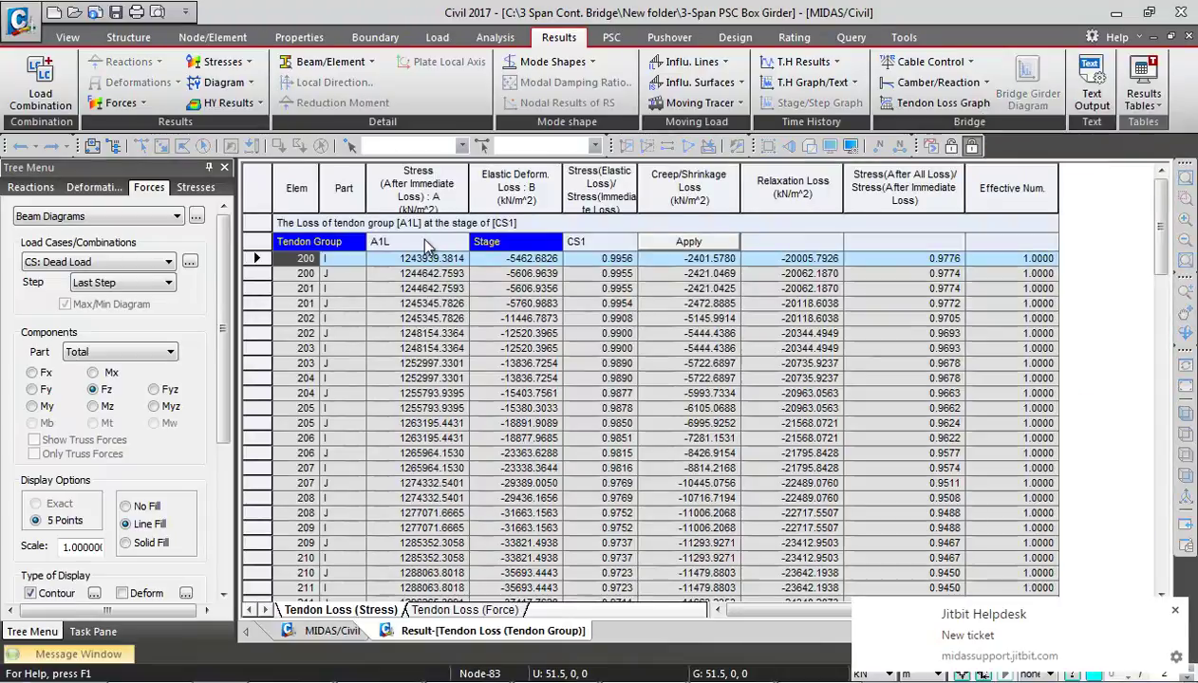
left_click(463, 243)
left_click(463, 243)
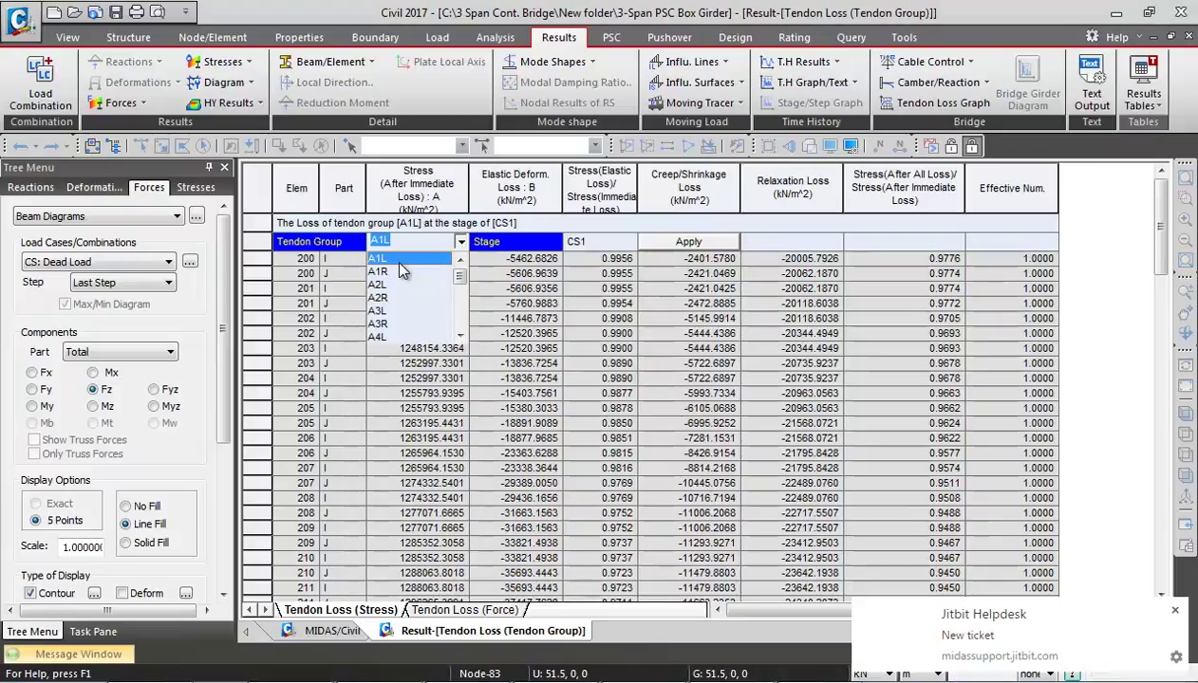
left_click(403, 262)
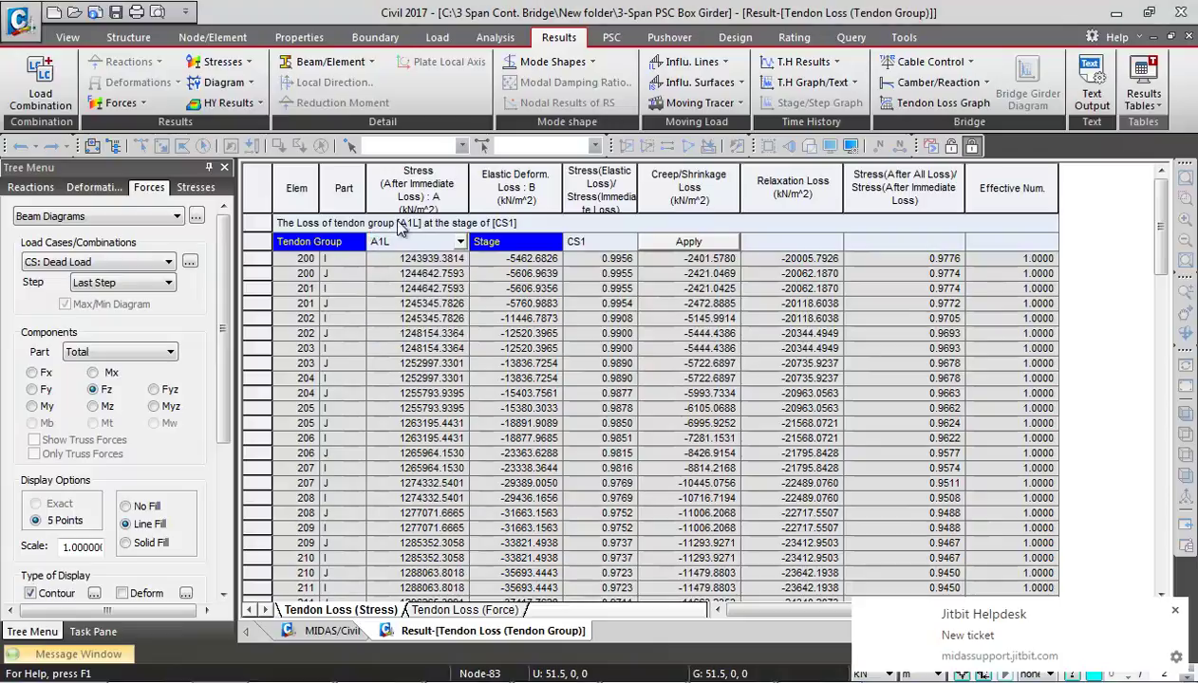
left_click(606, 243)
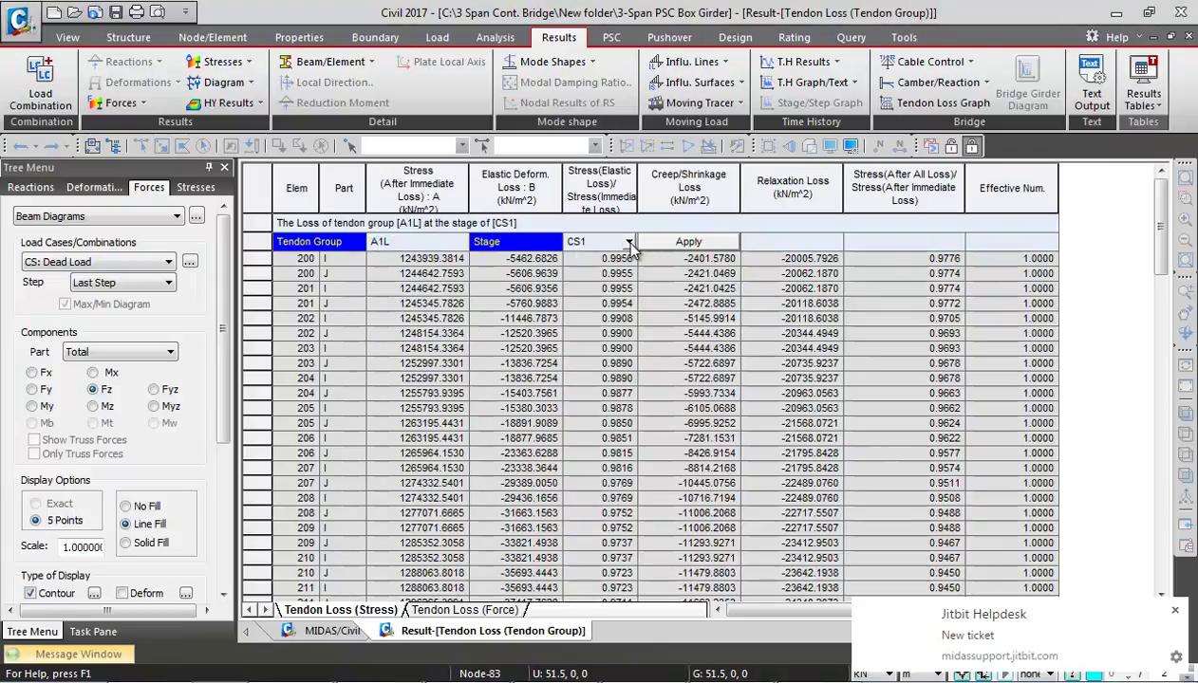
left_click(629, 243)
left_click(575, 256)
left_click(674, 247)
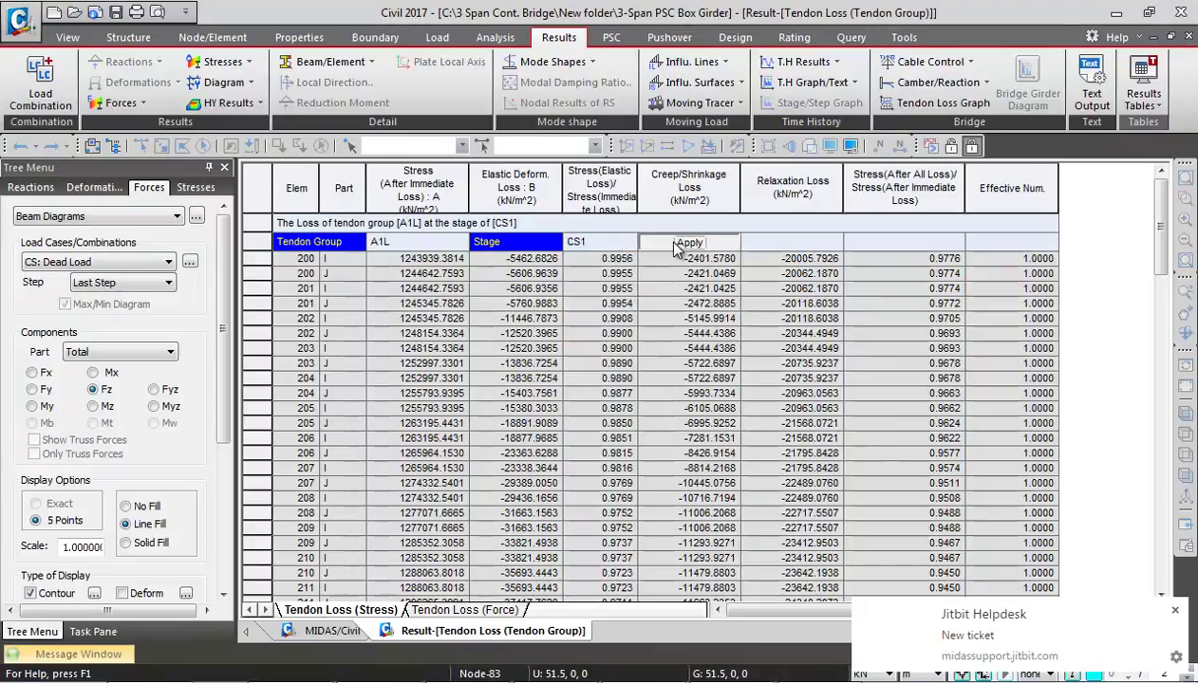
Switch the units to N and mm and review the stress and loss columns
left_click(453, 195)
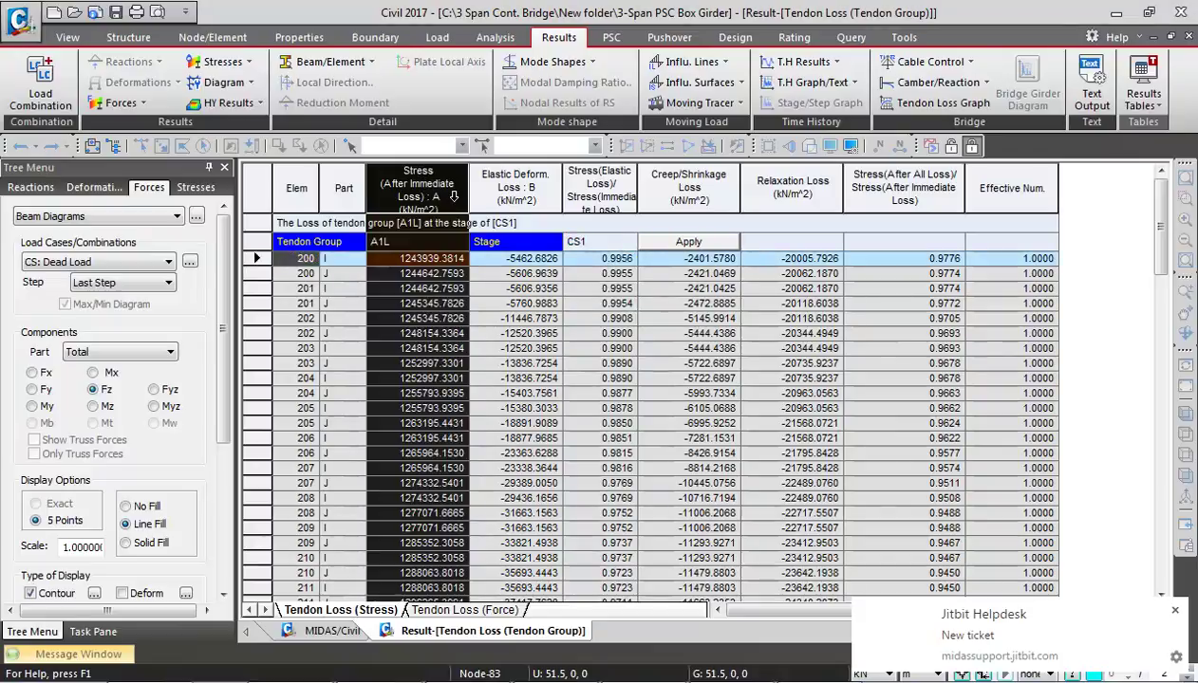
left_click(886, 673)
left_click(858, 620)
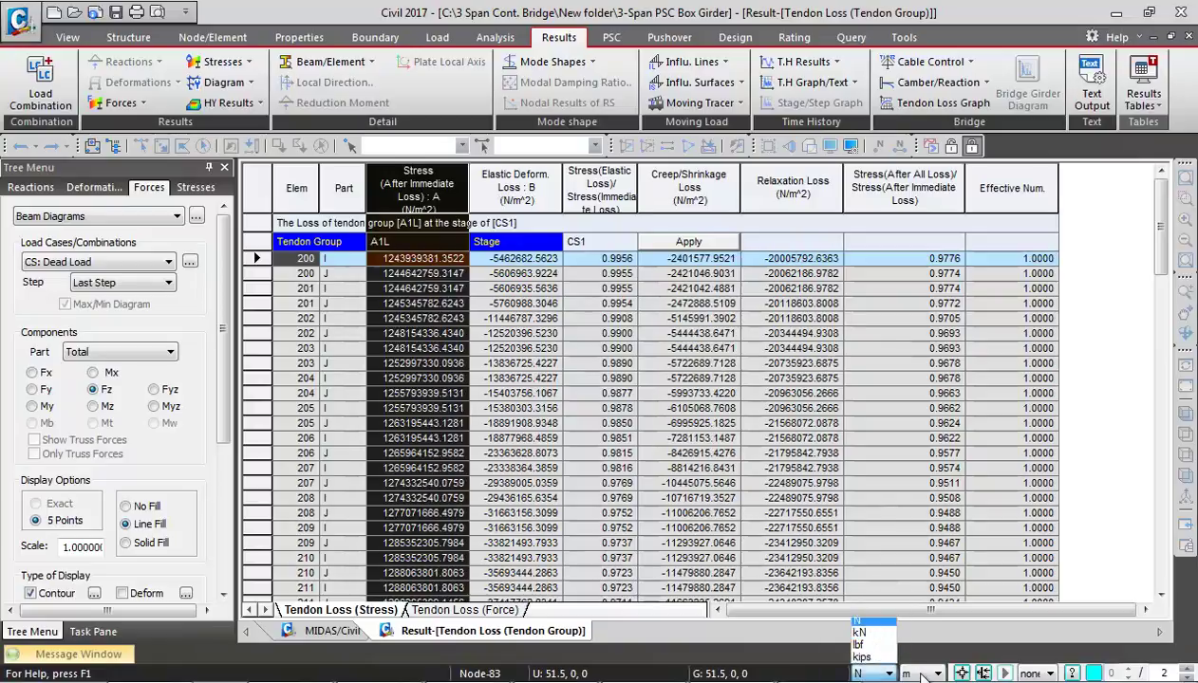
left_click(924, 674)
left_click(908, 623)
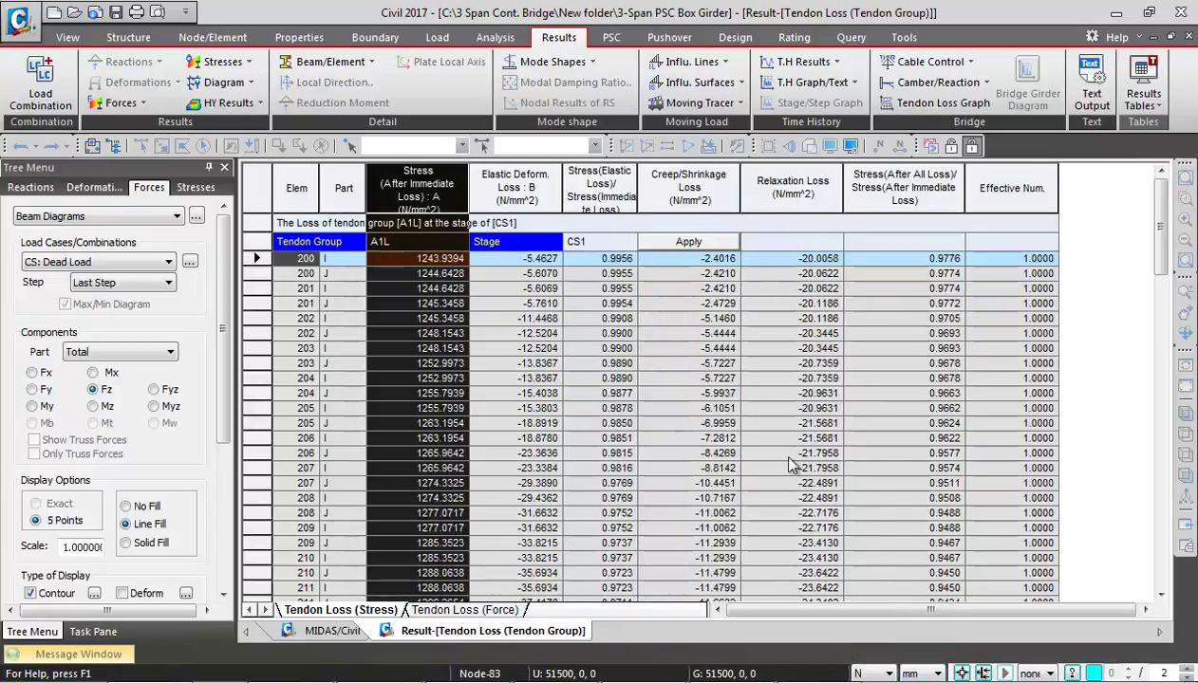
left_click(419, 304)
left_click(430, 190)
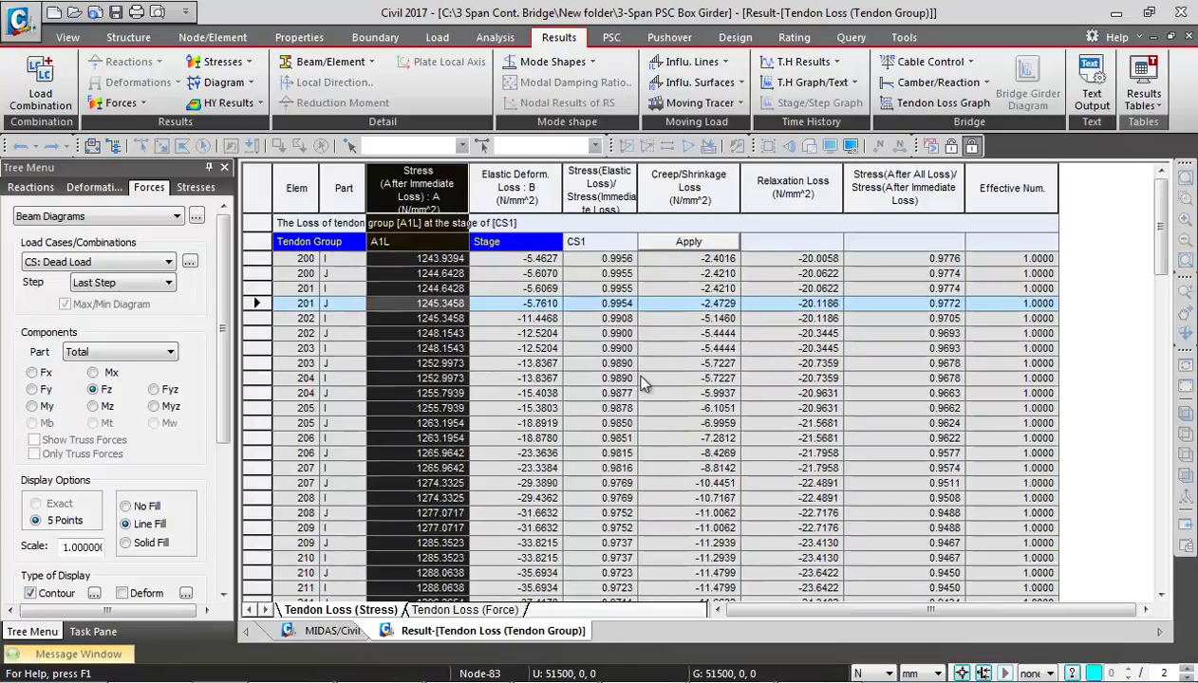
left_click(681, 183)
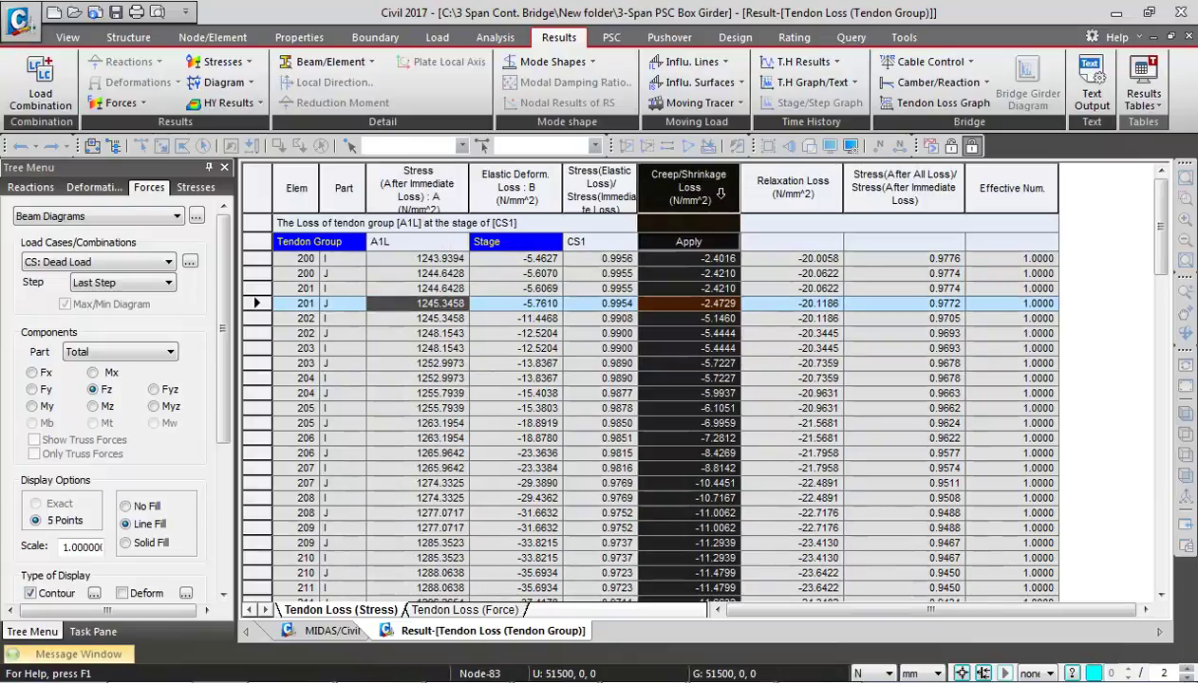
left_click(790, 190)
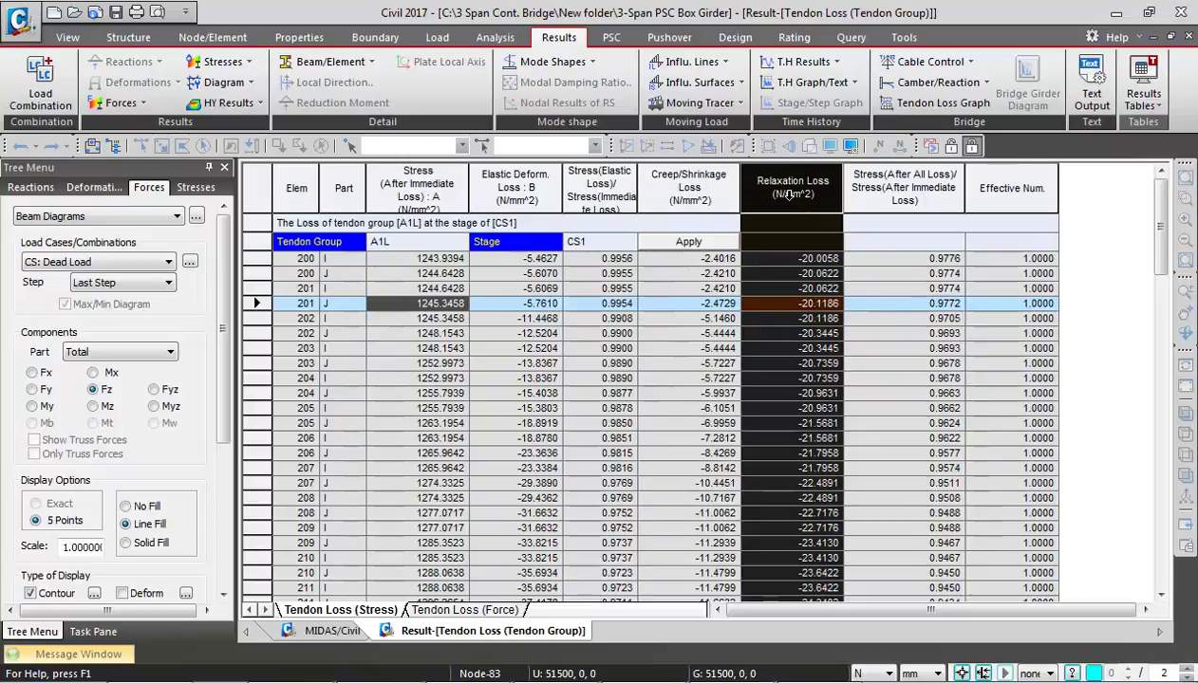
Recalculate the A1L tendon losses at stage CS4 and check element 202 J's relaxation loss
left_click(623, 241)
left_click(628, 241)
left_click(575, 300)
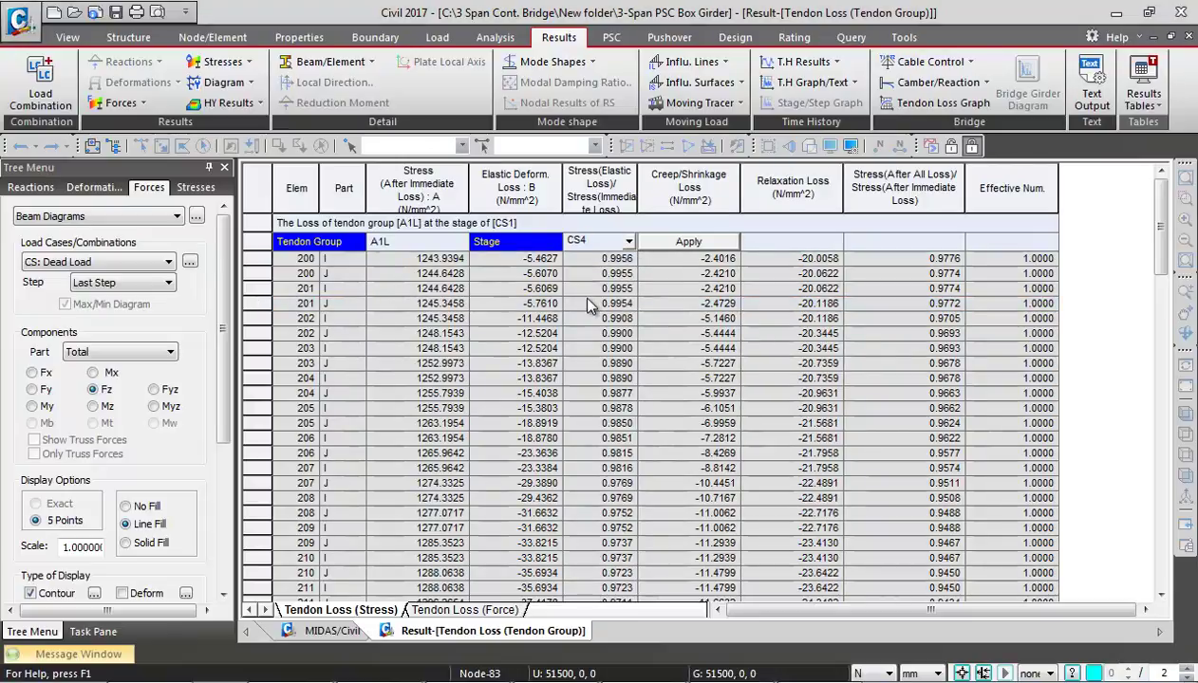
left_click(693, 243)
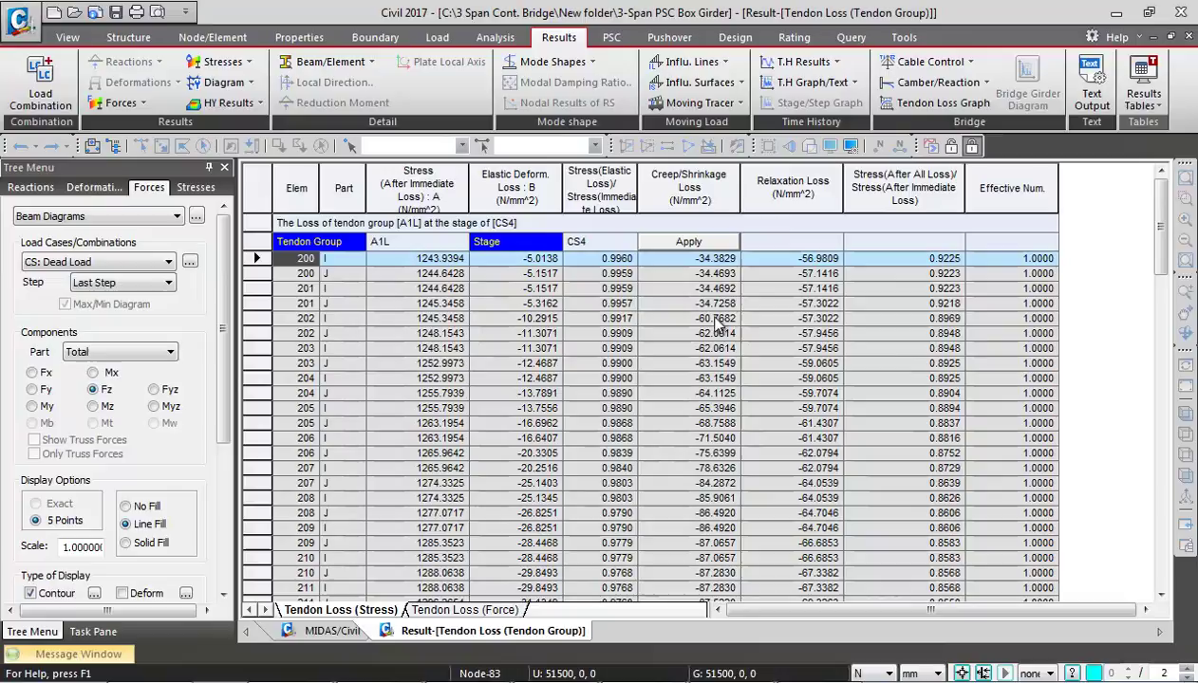
left_click(790, 190)
left_click_drag(408, 178, 774, 195)
left_click(790, 333)
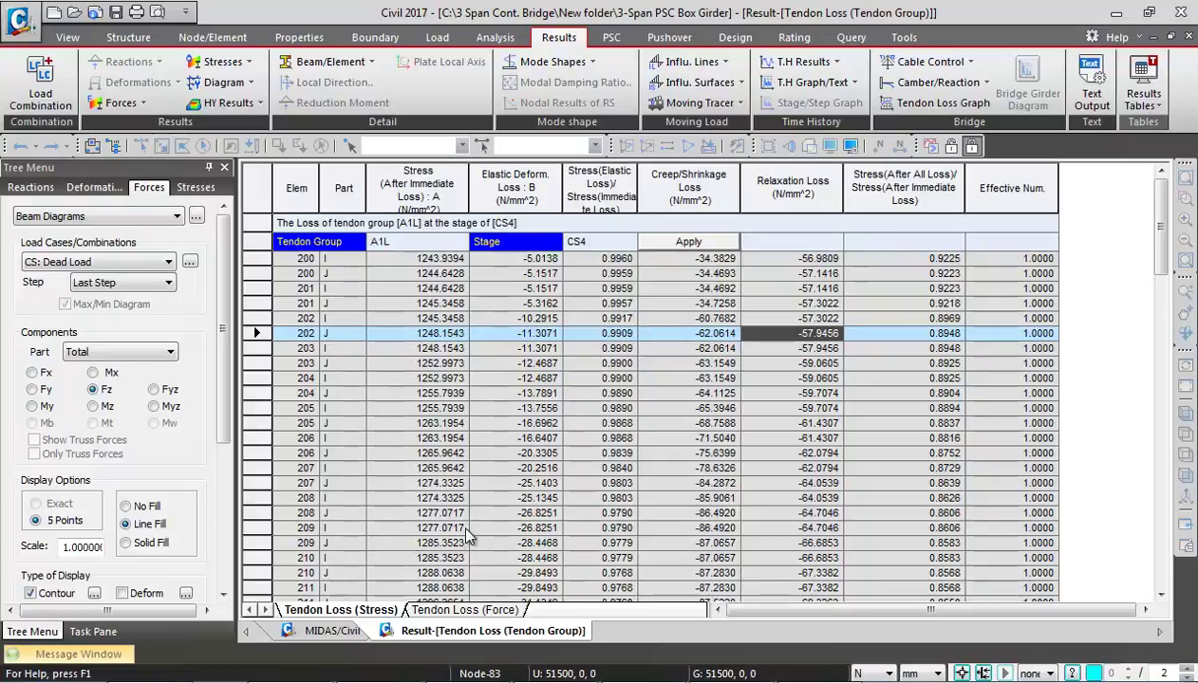
right_click(541, 641)
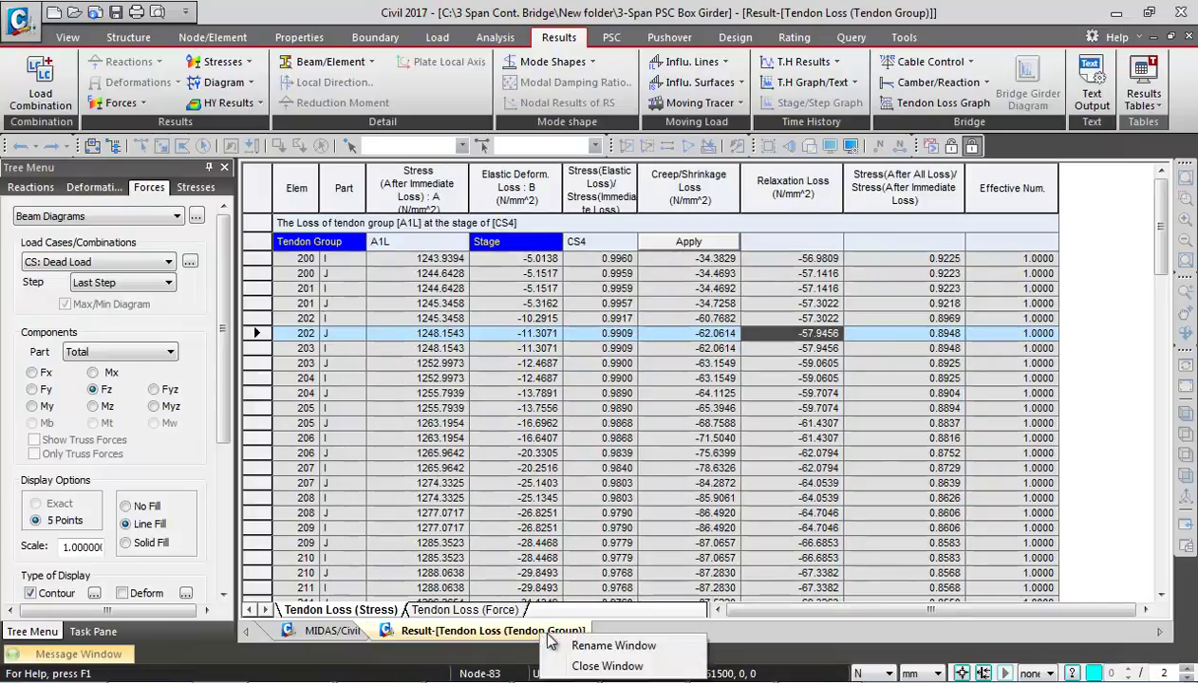
Close the tendon loss table and set beam stresses to CS: Summation, CS4, combined point 4 (-y,-z)
left_click(606, 666)
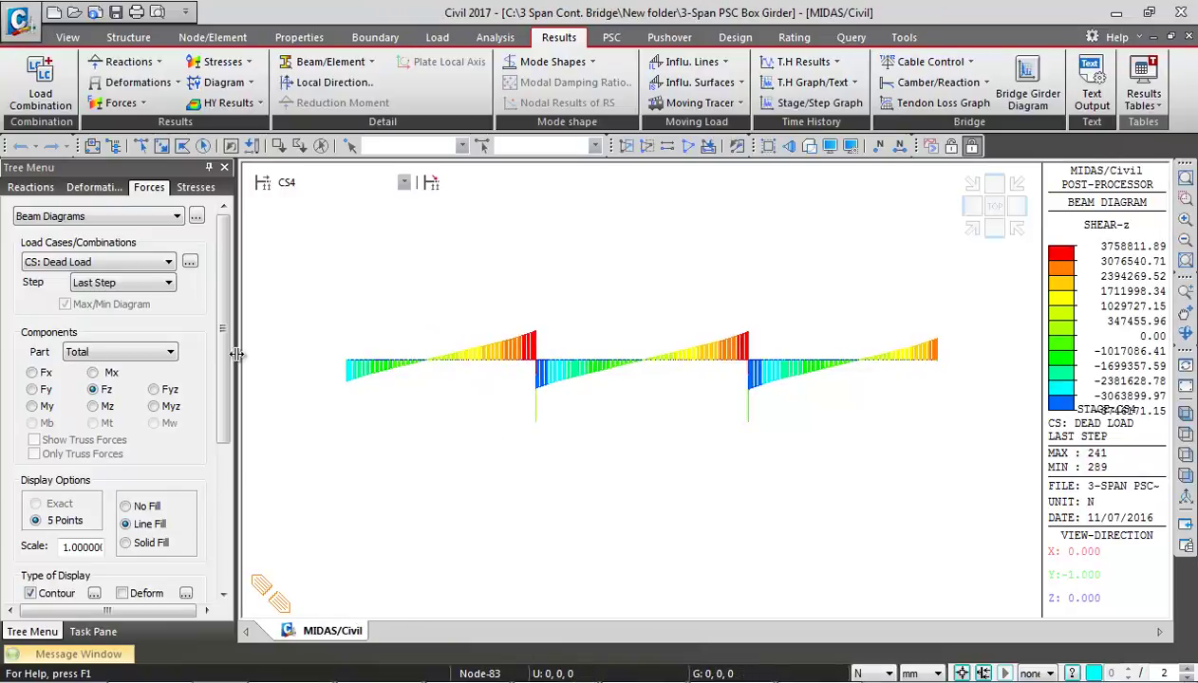
left_click(246, 64)
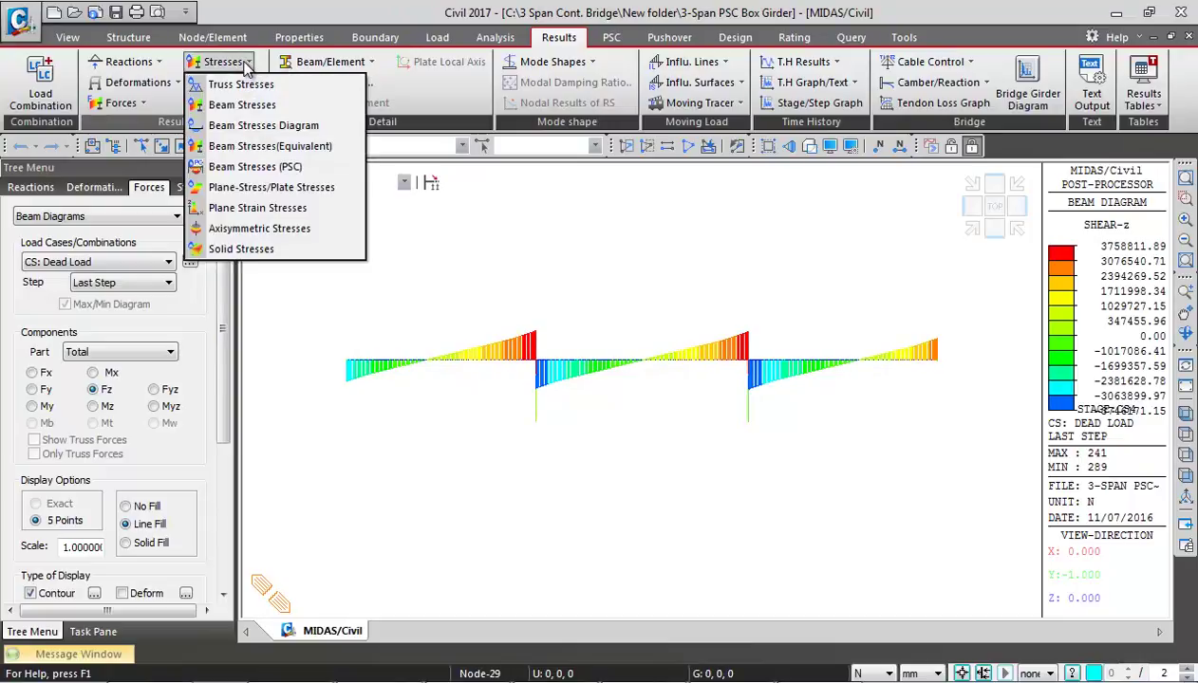
left_click(242, 133)
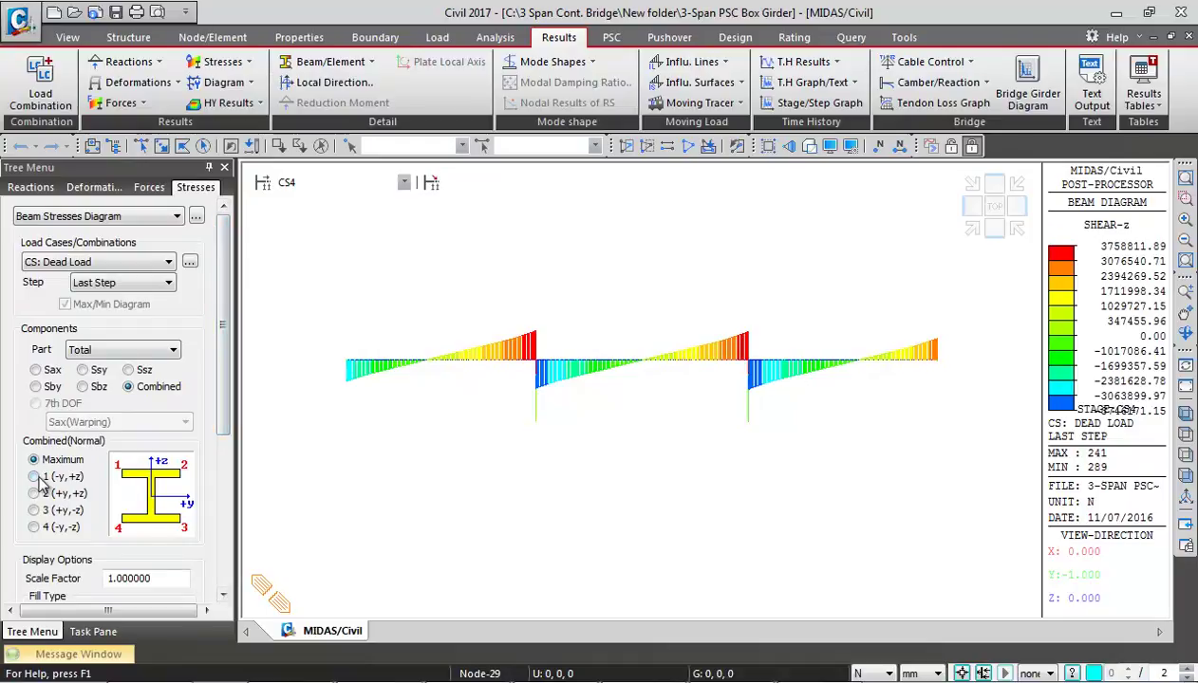
left_click(130, 263)
left_click(72, 365)
scroll(226, 259, "down", 2)
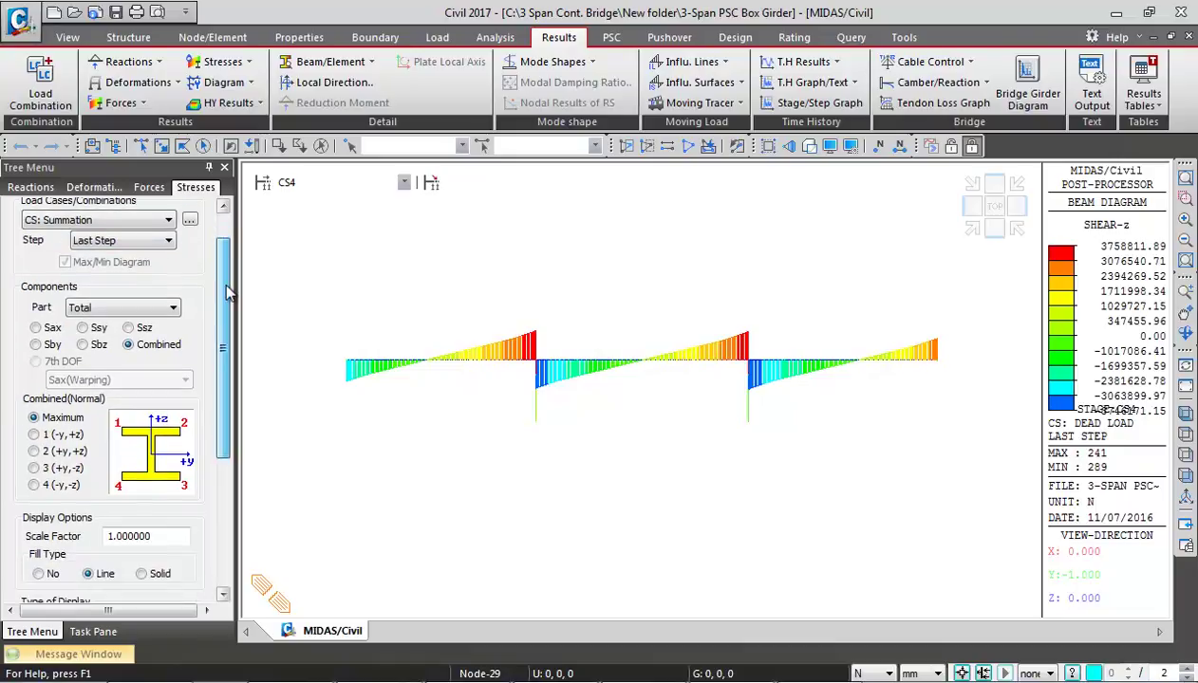
left_click(365, 183)
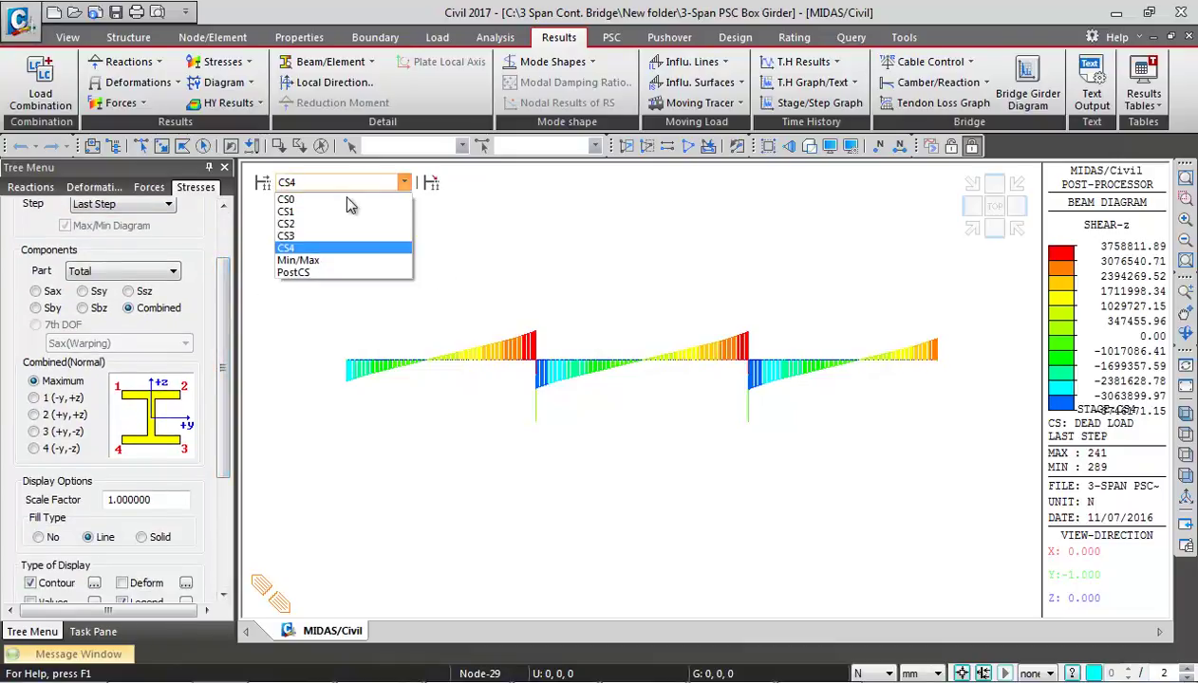
left_click(309, 249)
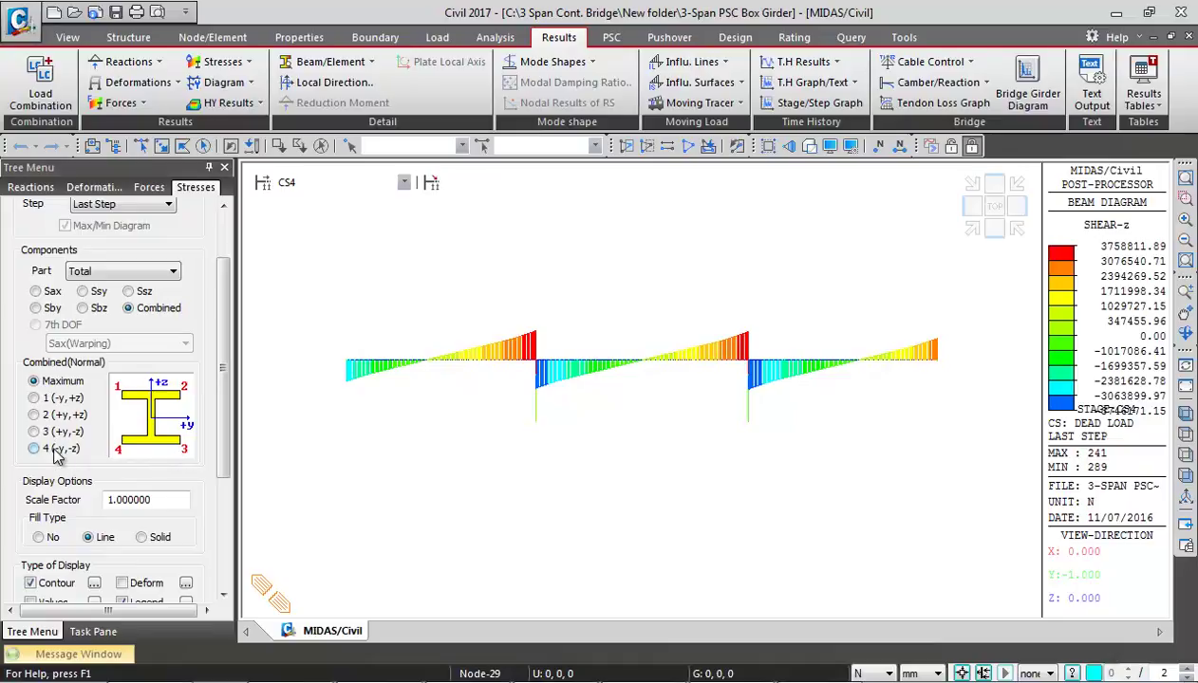
left_click_drag(226, 343, 226, 456)
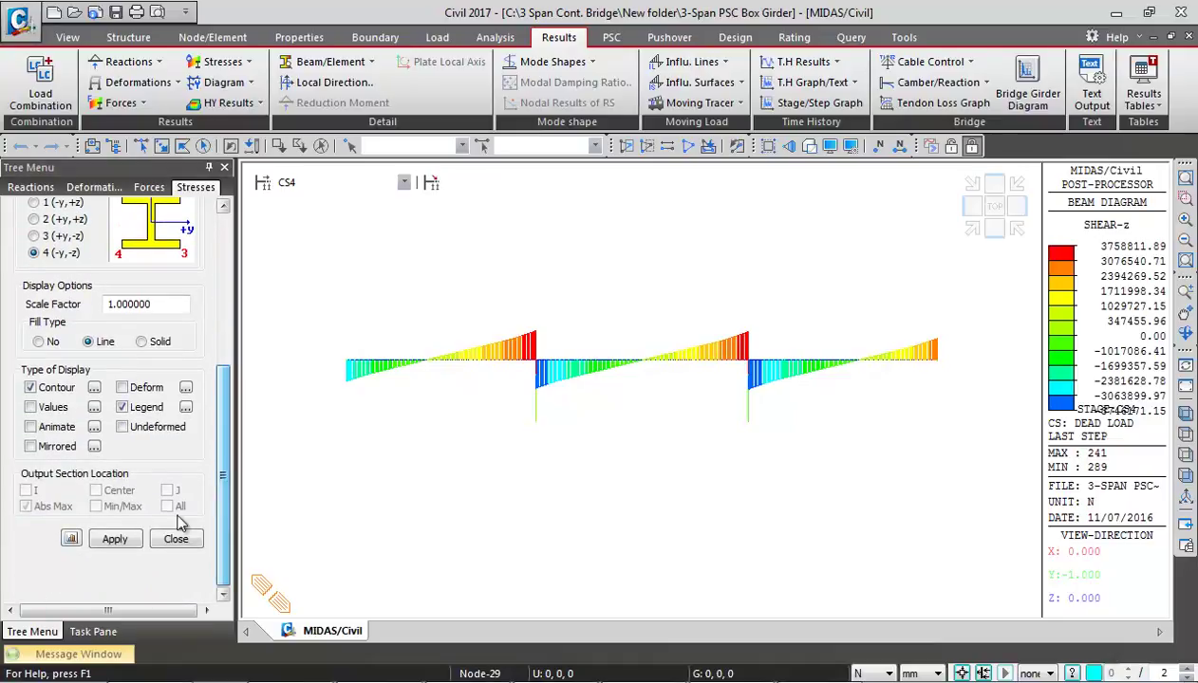
Draw the combined stresses at point 4, redraw at point 1 (-y,+z), and fit the bridge
left_click(116, 539)
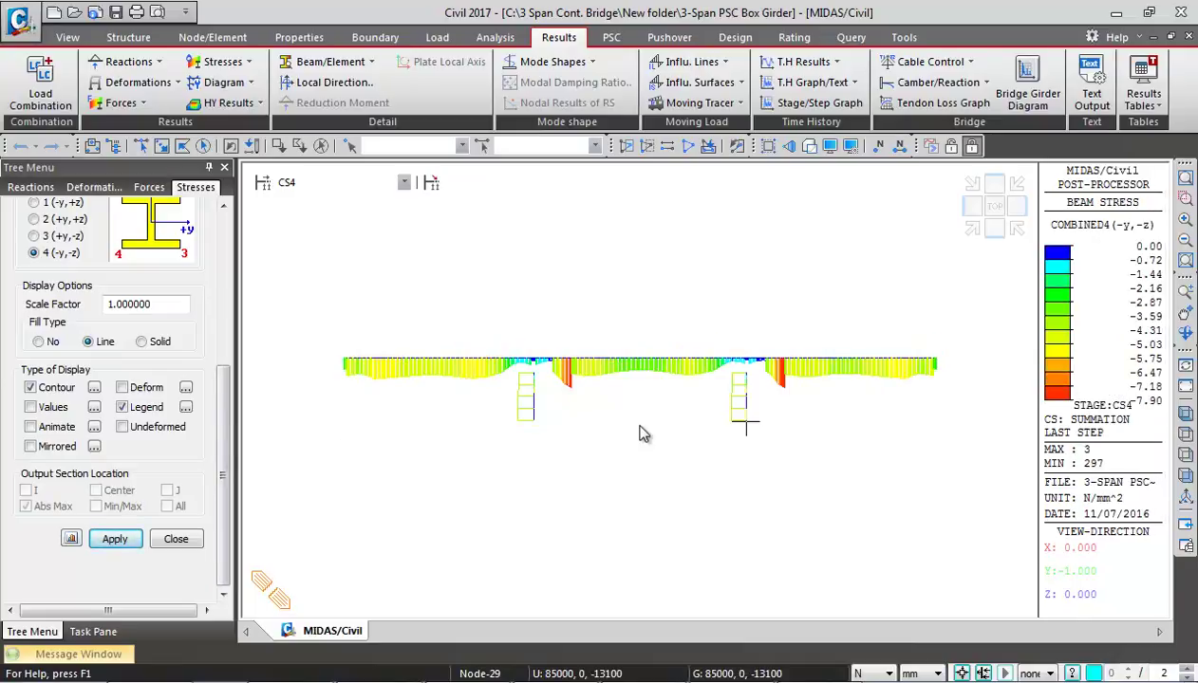
scroll(711, 399, "up", 1)
scroll(711, 400, "up", 2)
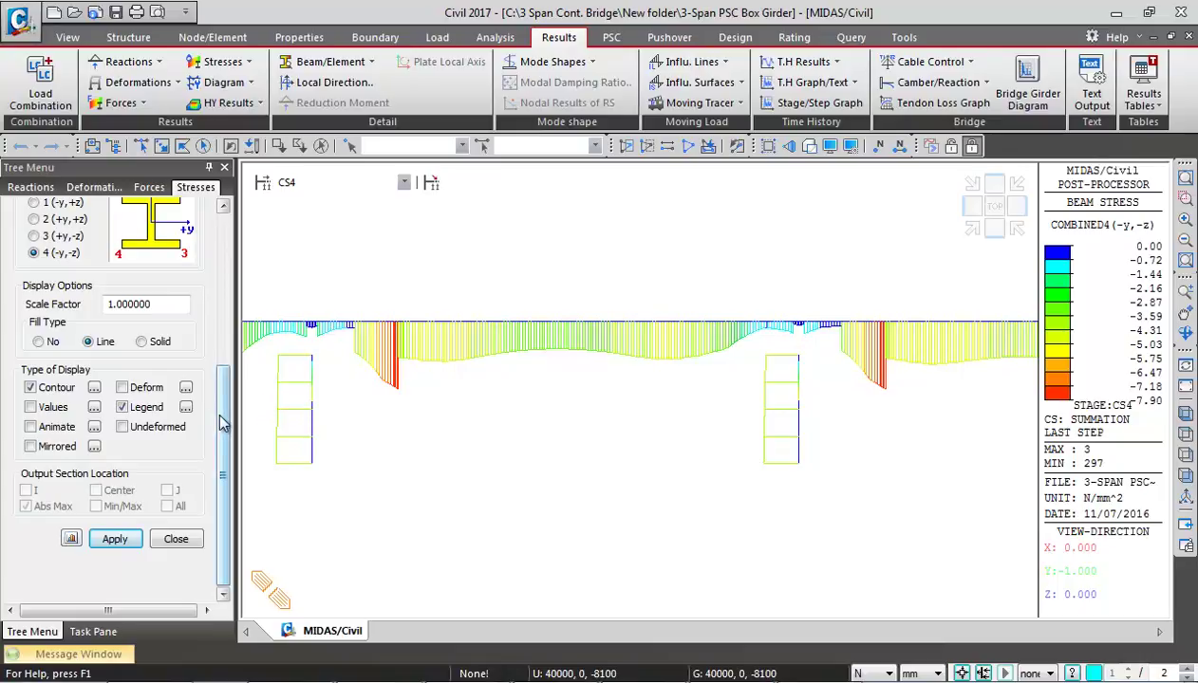
scroll(222, 418, "up", 5)
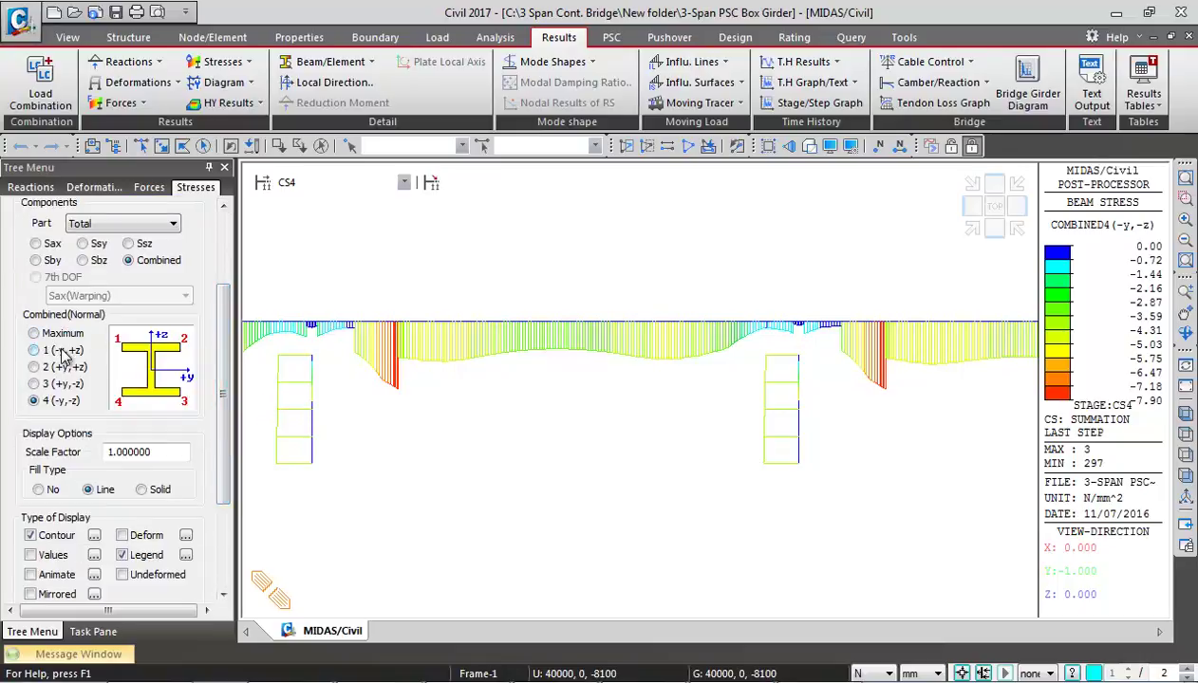
left_click(63, 352)
scroll(206, 385, "down", 5)
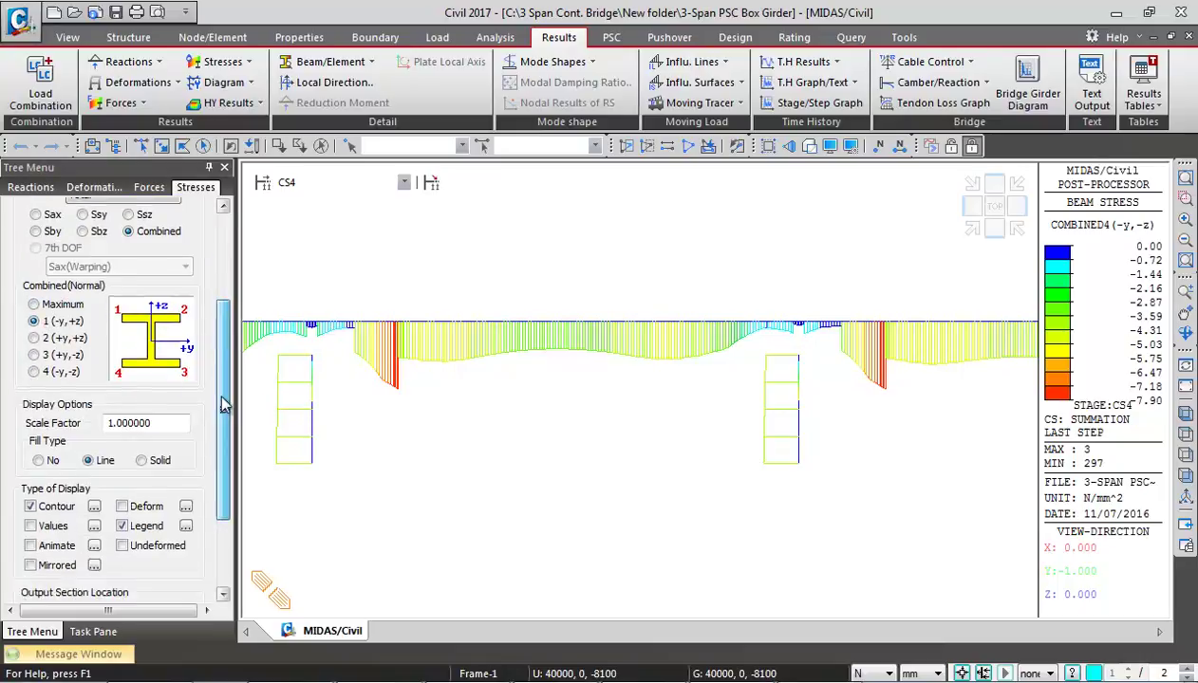
left_click(115, 539)
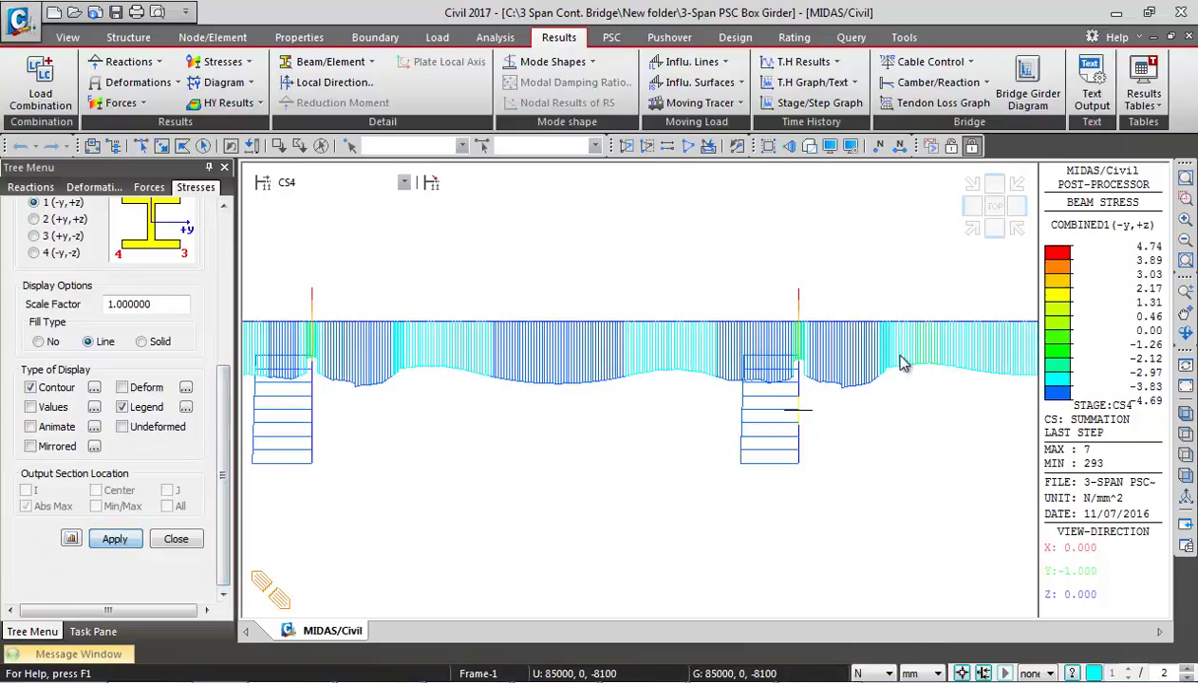
left_click(994, 232)
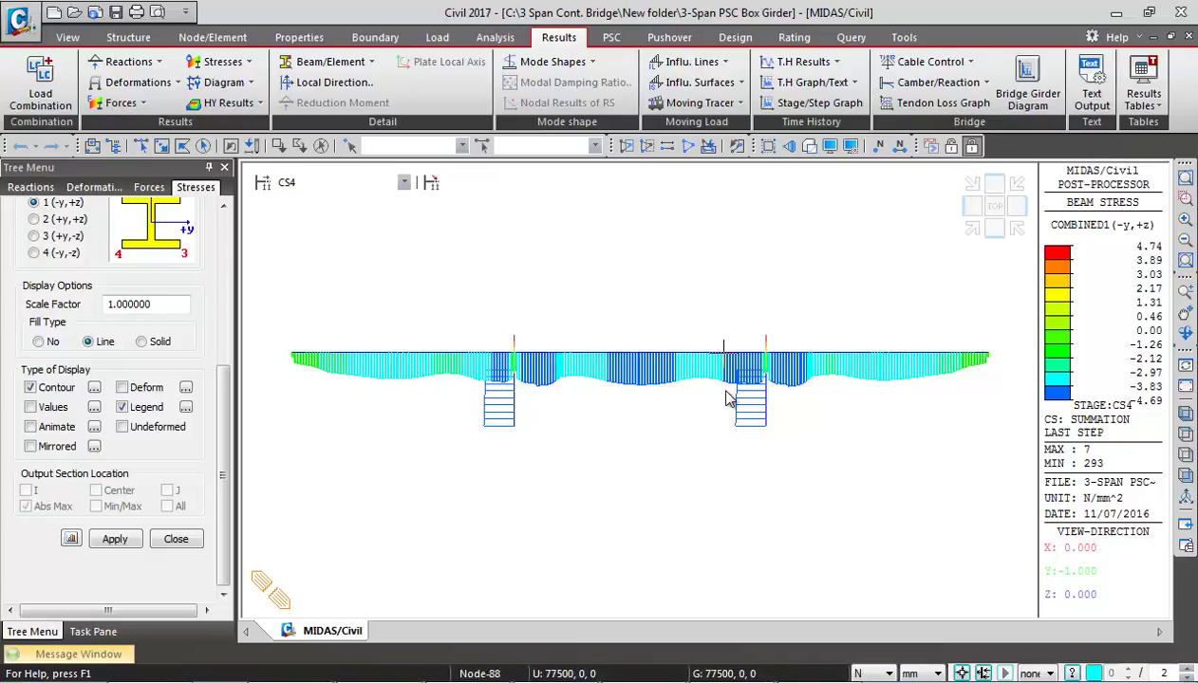
left_click(175, 539)
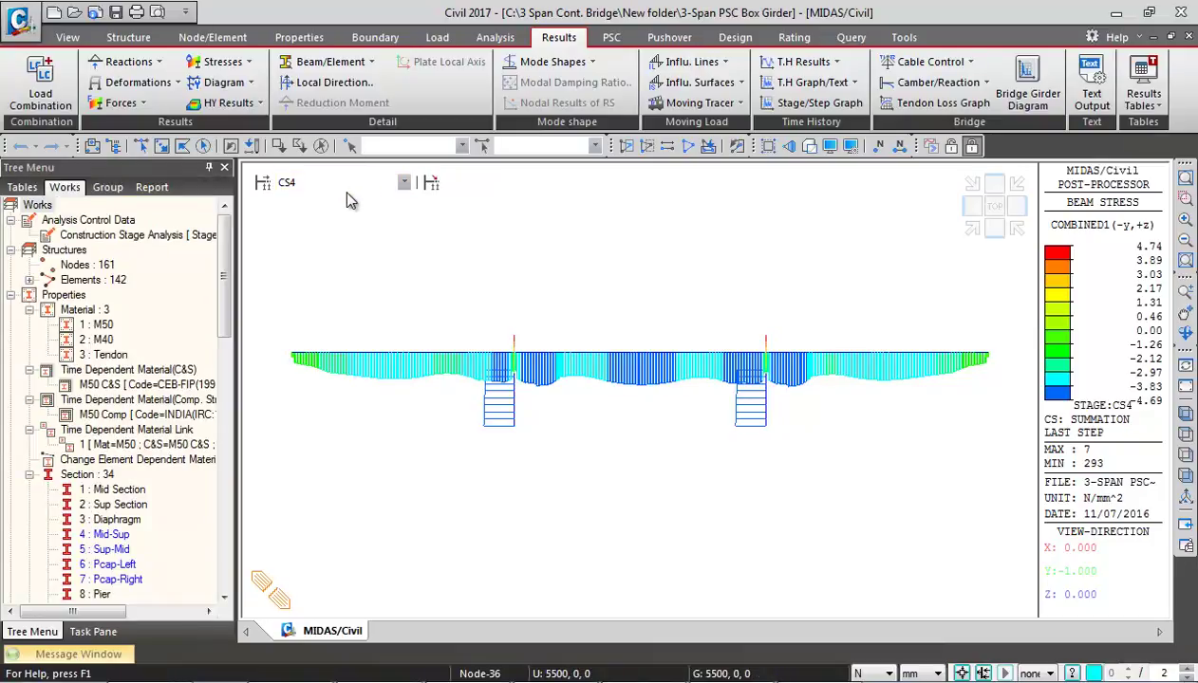
left_click(341, 183)
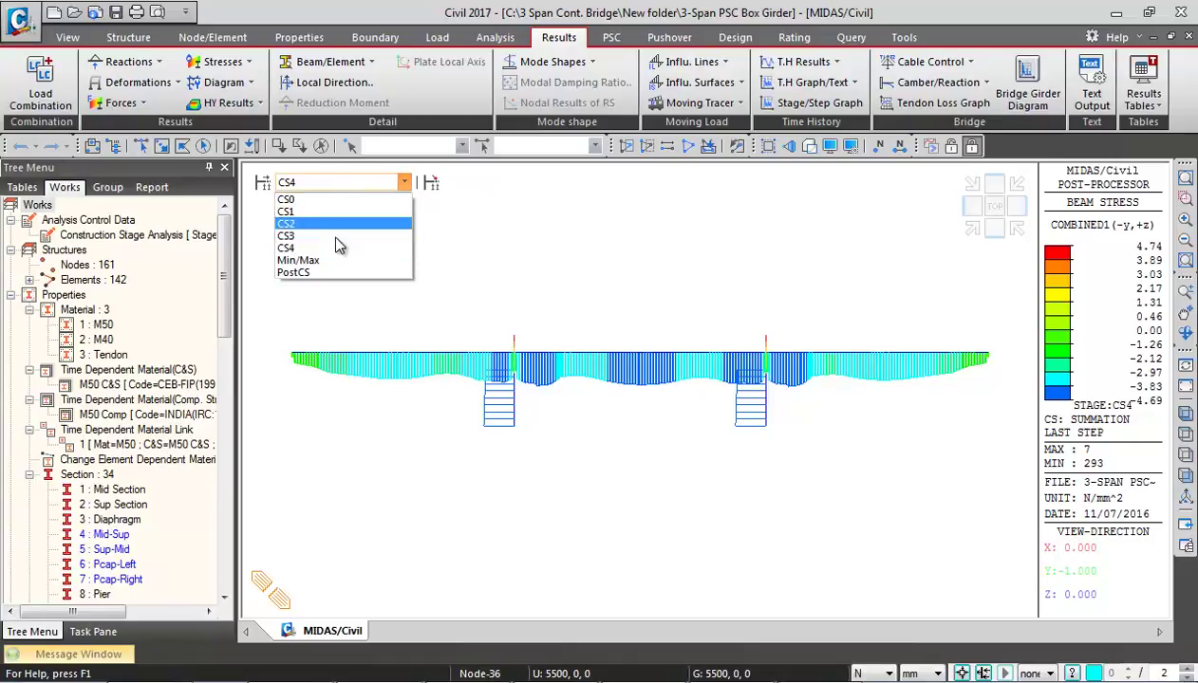
Switch to stage PostCS and set the beam moment diagram to the MVmax: 70R case
left_click(313, 272)
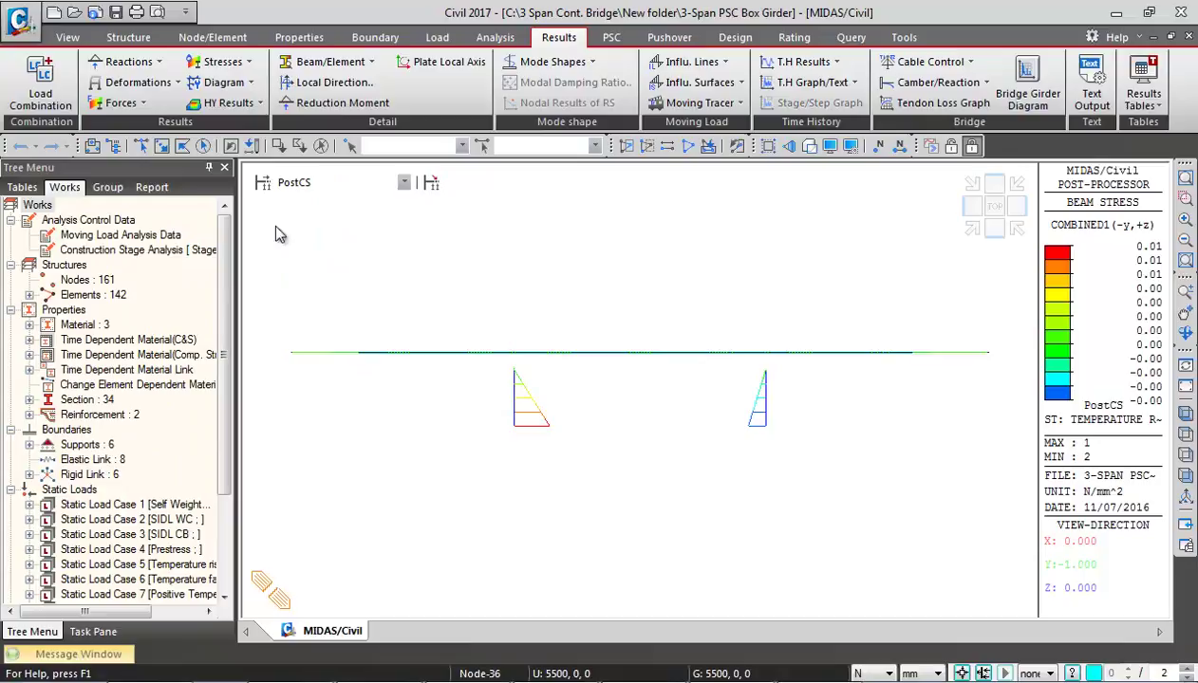
left_click(131, 103)
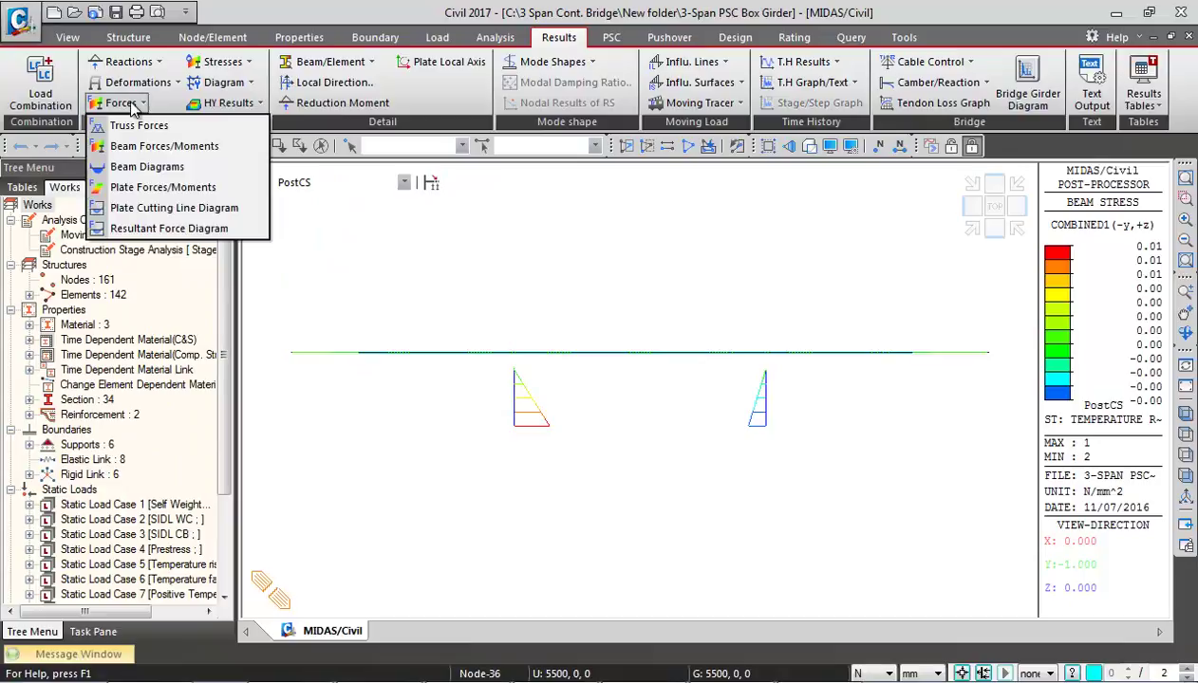
left_click(132, 168)
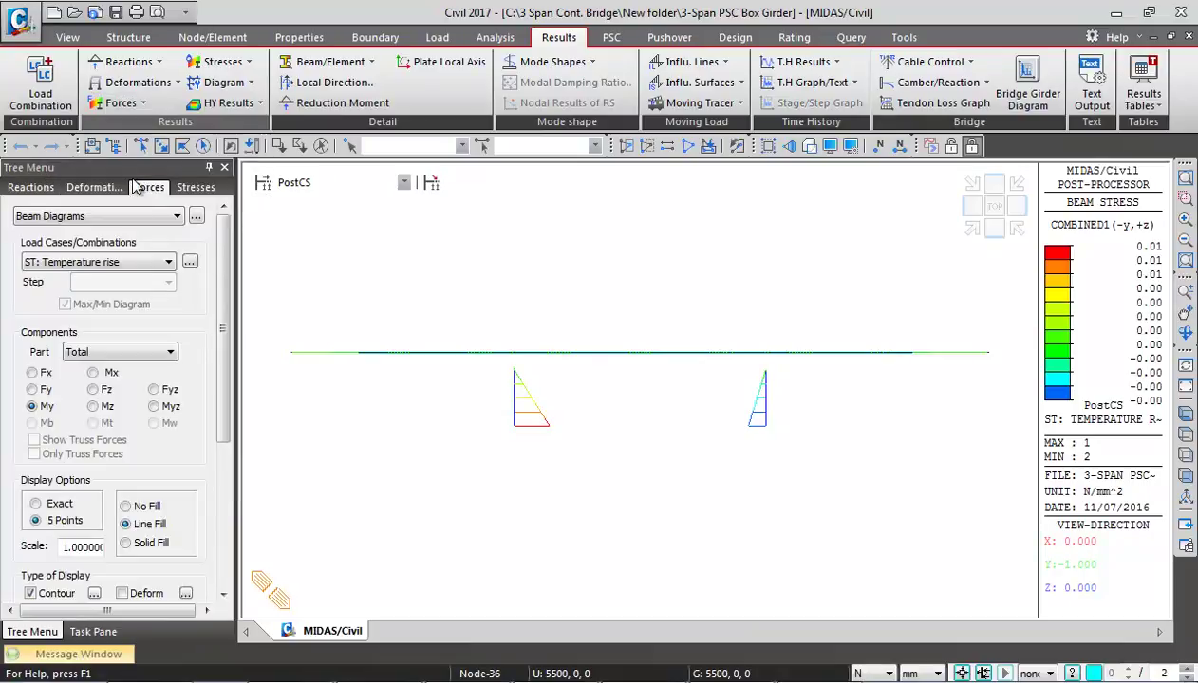
left_click(121, 263)
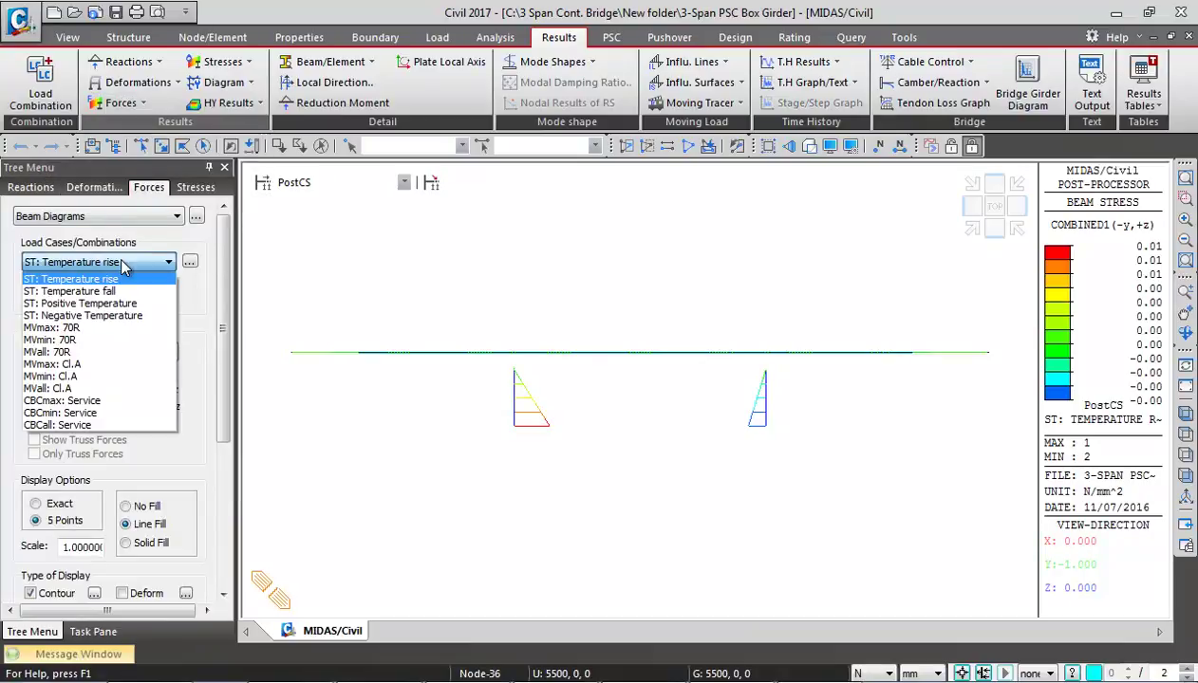
left_click(59, 328)
left_click_drag(219, 302, 221, 474)
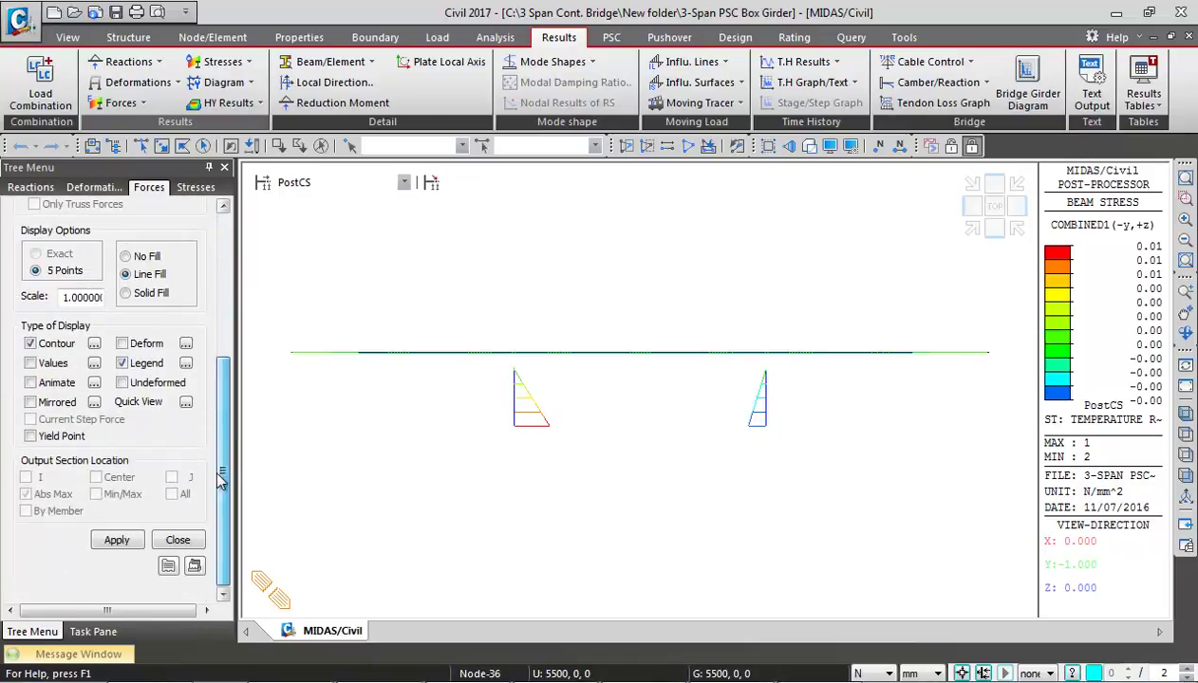
Plot the MVmax: 70R bending moment diagram, then the MVmin: 70R diagram
left_click(116, 540)
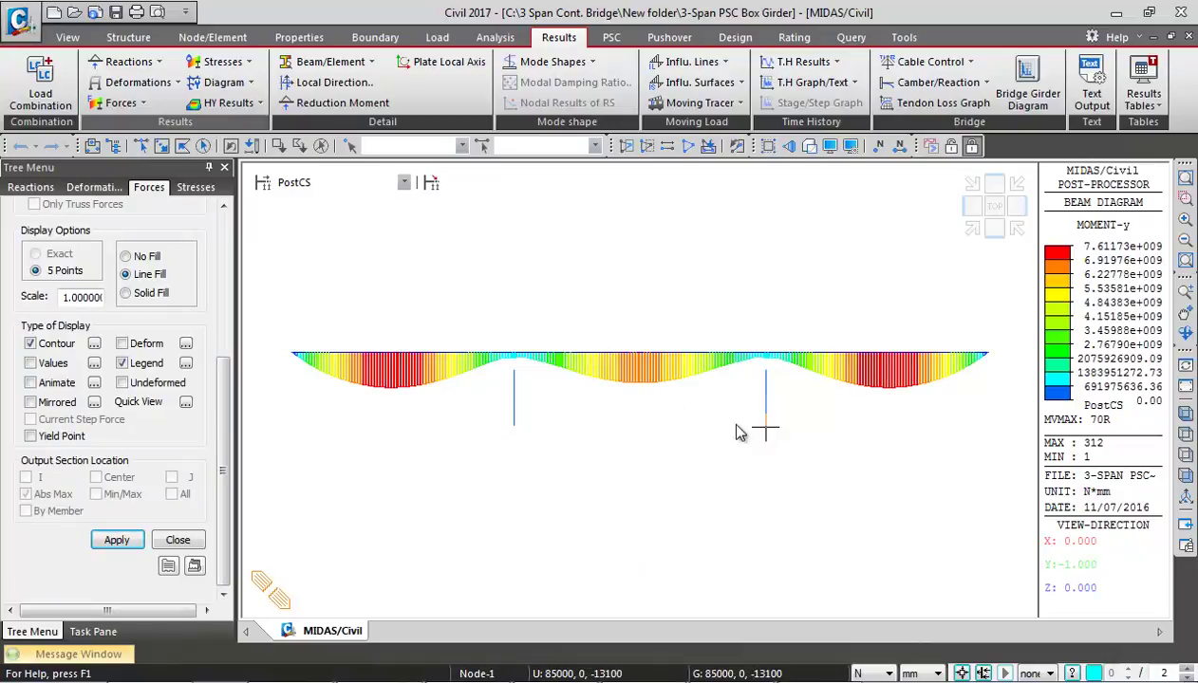
left_click_drag(222, 465, 235, 321)
left_click(147, 263)
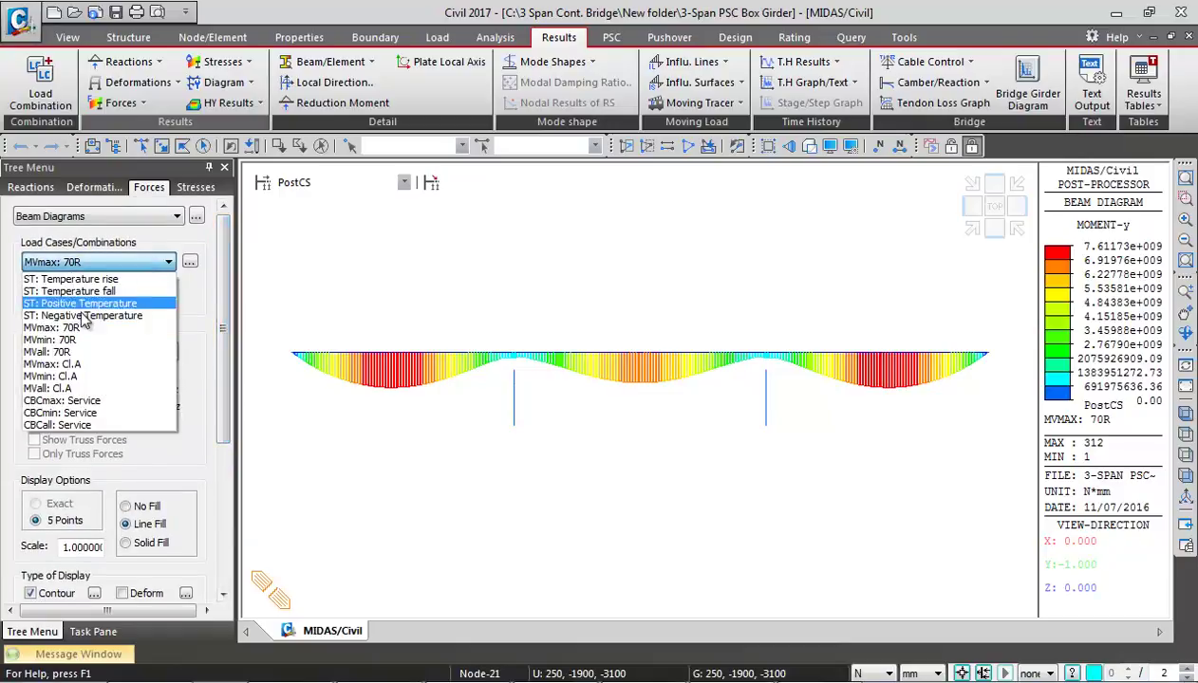
left_click(66, 342)
left_click_drag(225, 262, 220, 452)
left_click(116, 540)
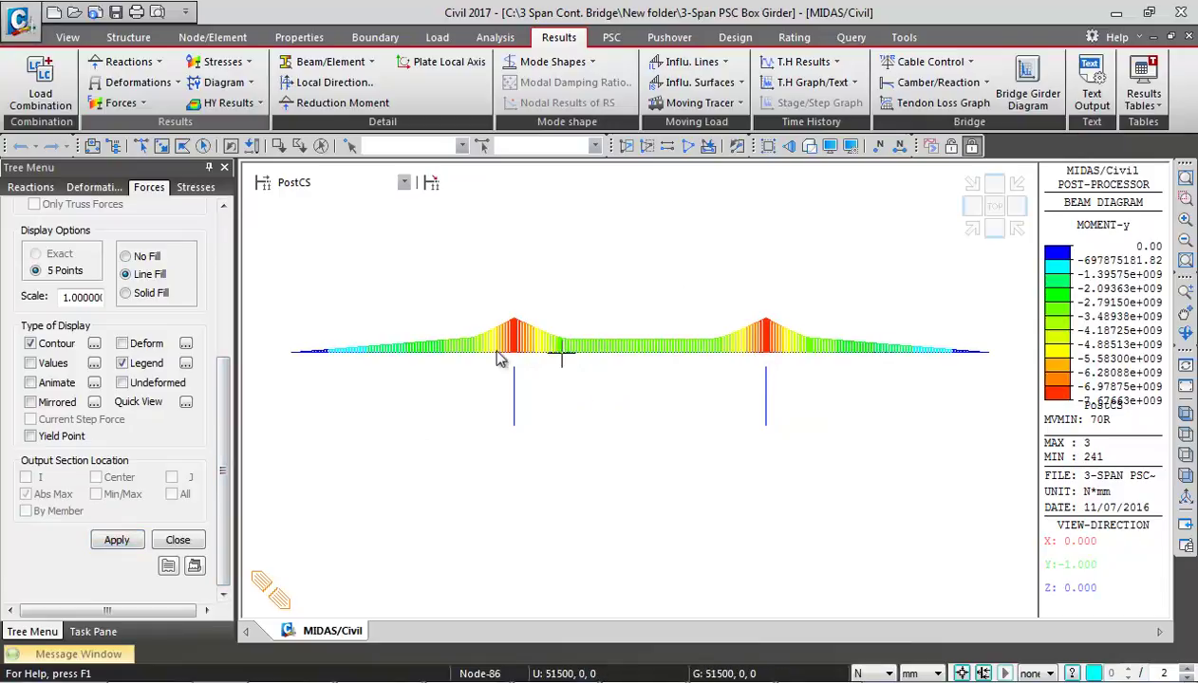
left_click_drag(223, 463, 238, 306)
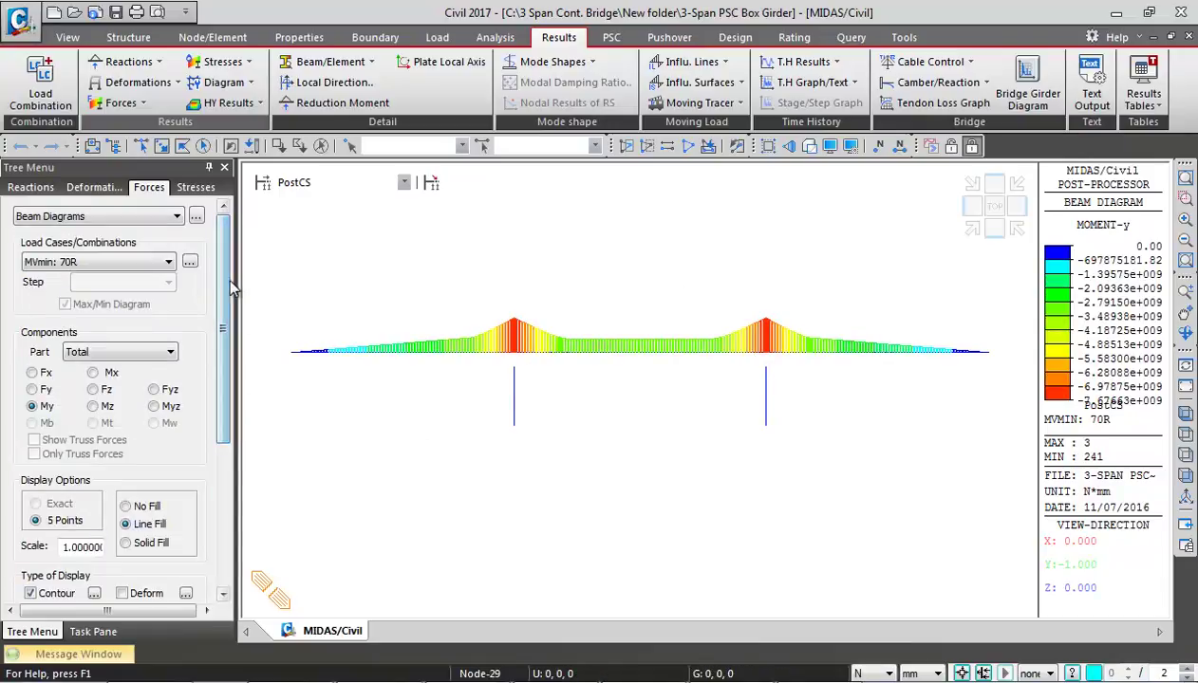
Plot the MVall: 70R moment envelope and show the bridge in isometric view
left_click(167, 262)
left_click(47, 353)
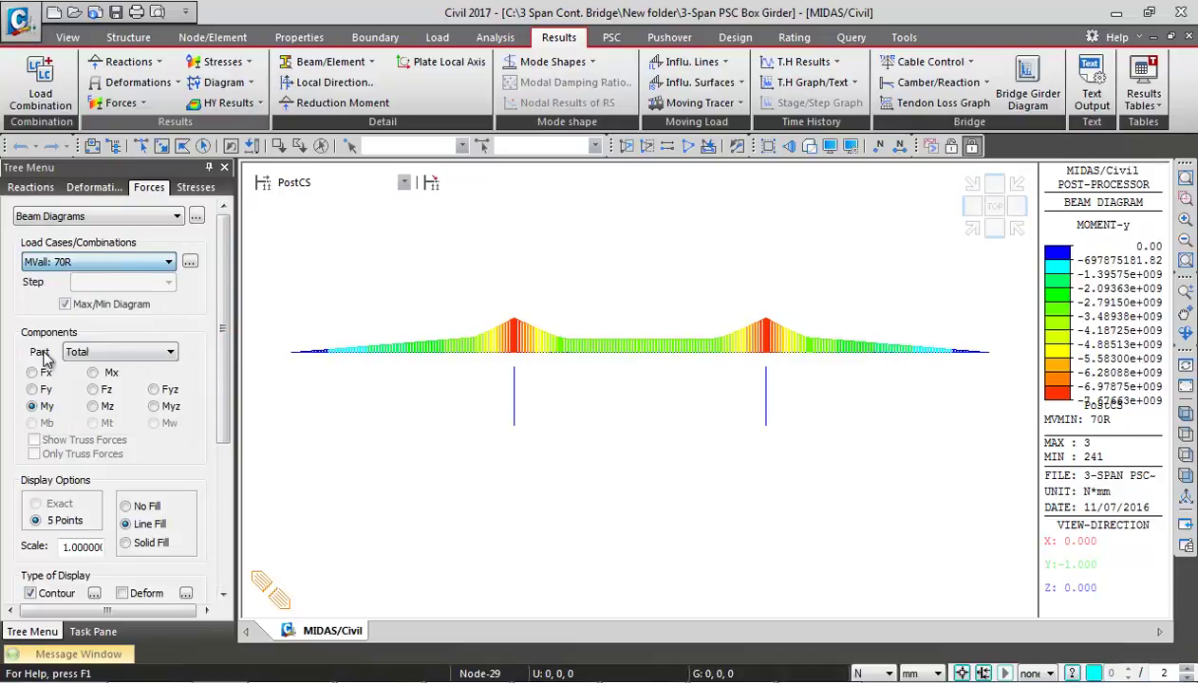
left_click_drag(216, 285, 244, 290)
left_click(125, 544)
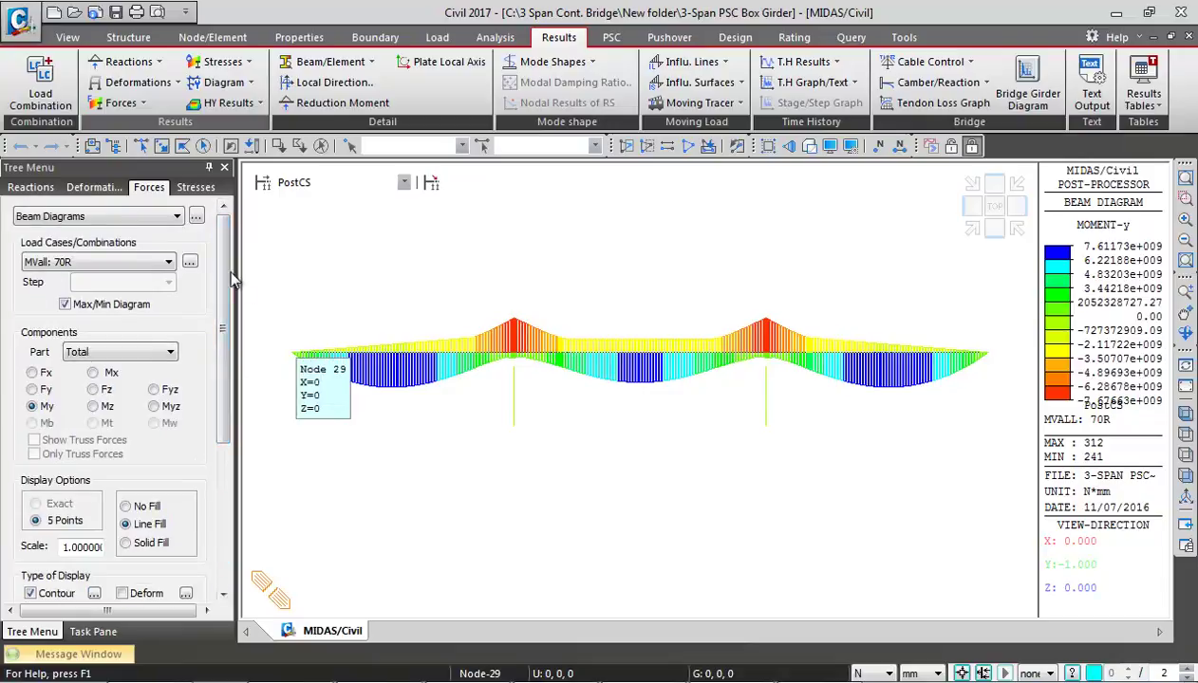
left_click(140, 262)
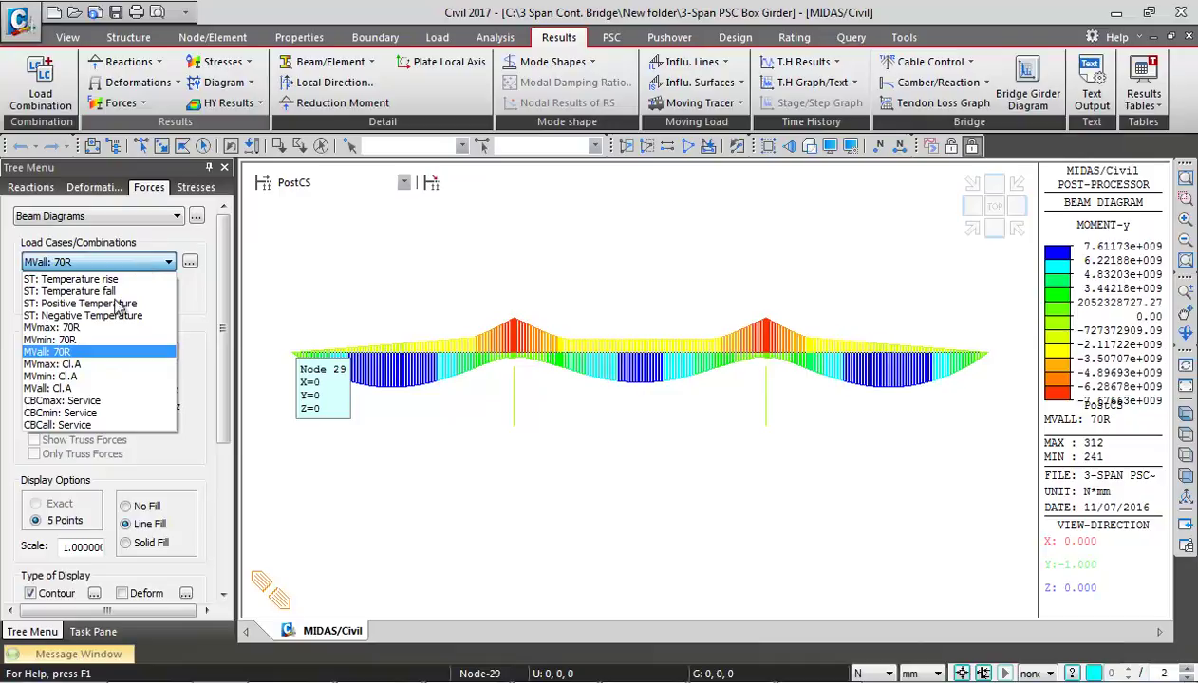
left_click(358, 280)
left_click(975, 238)
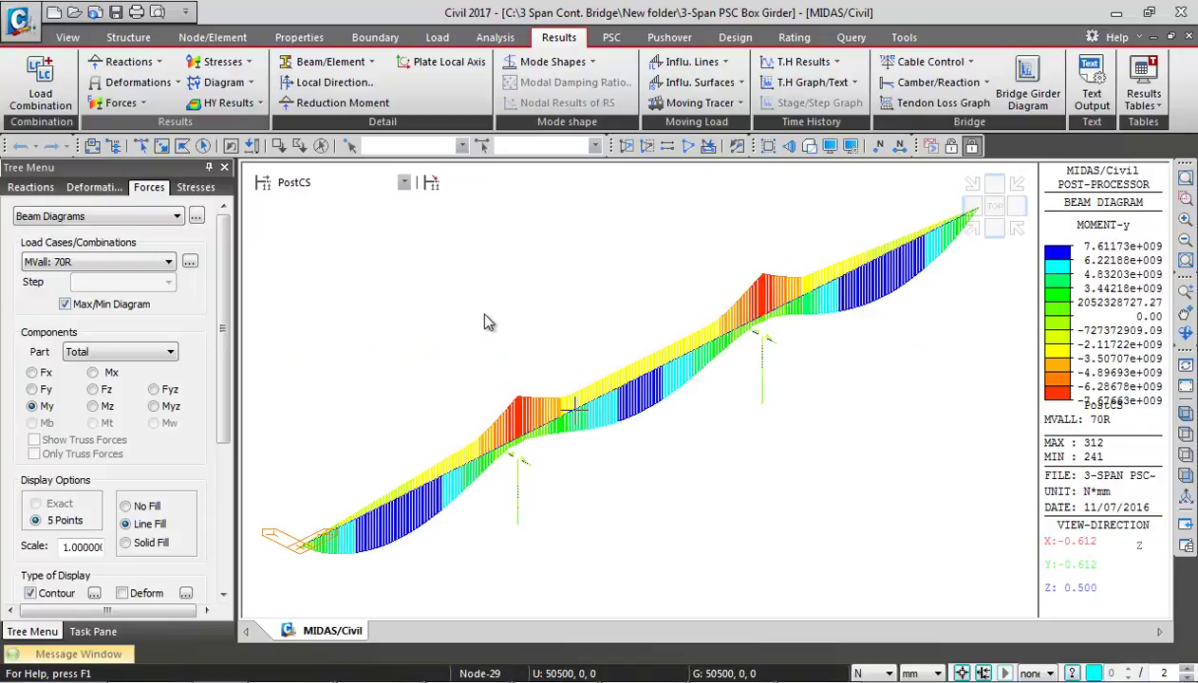
Trace the MVmax: 70R FZ reaction at key node 1 with the Moving Tracer
left_click(708, 105)
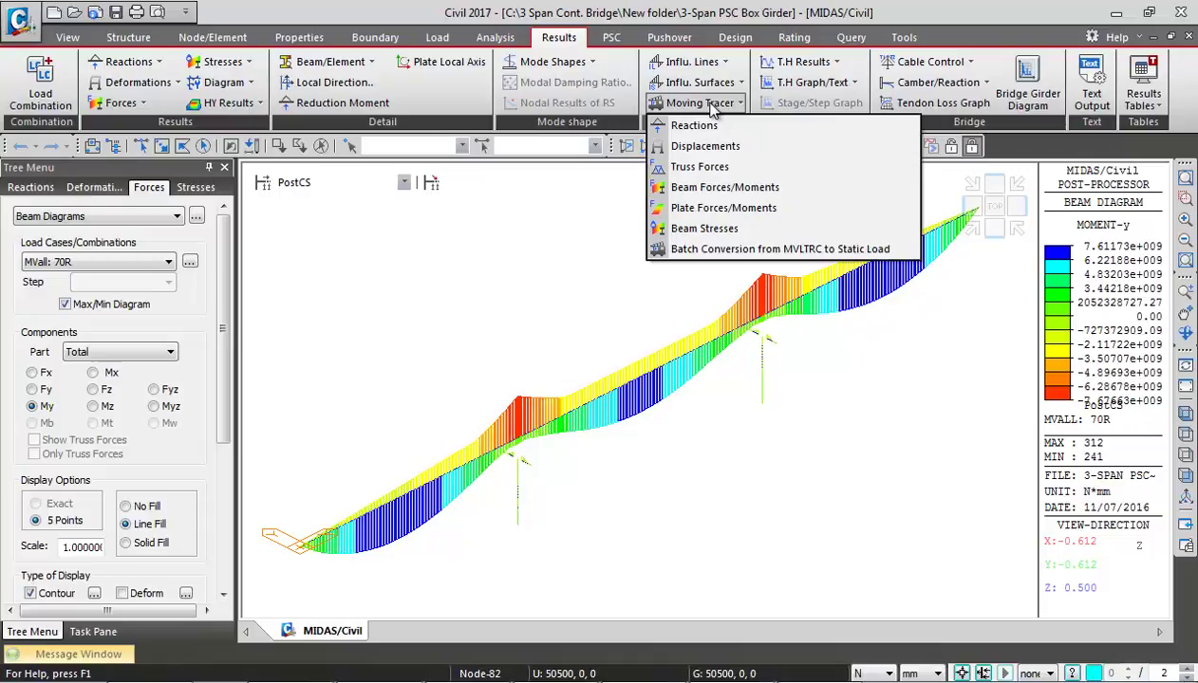
left_click(692, 131)
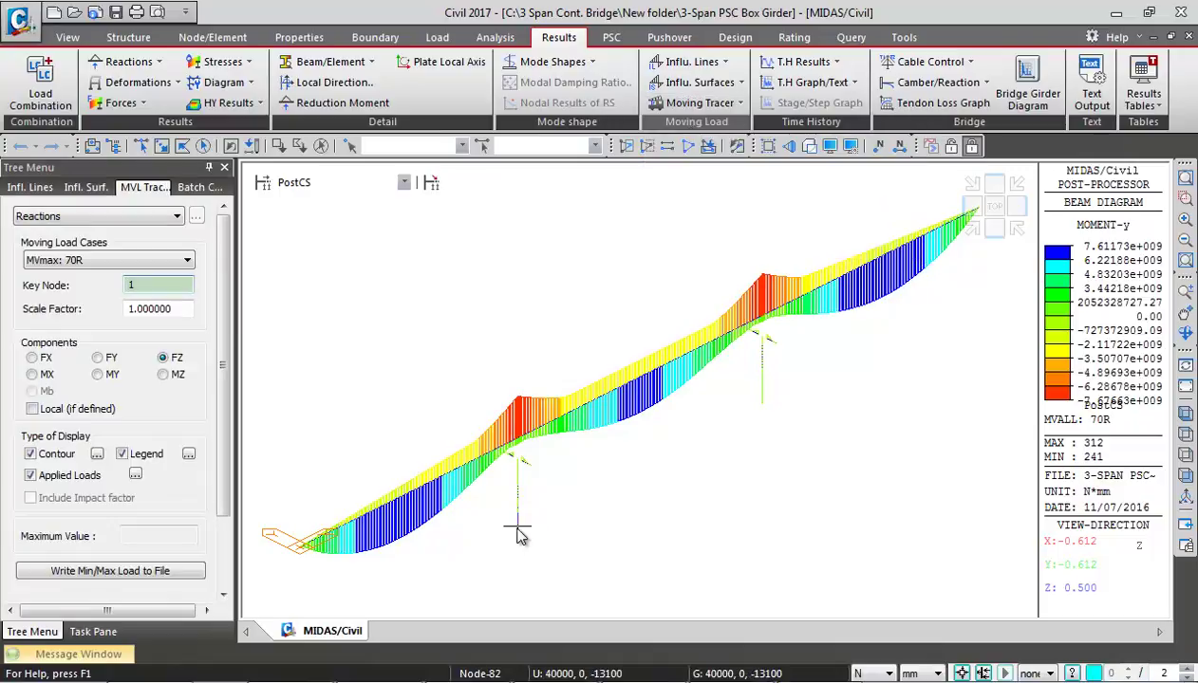
left_click(702, 105)
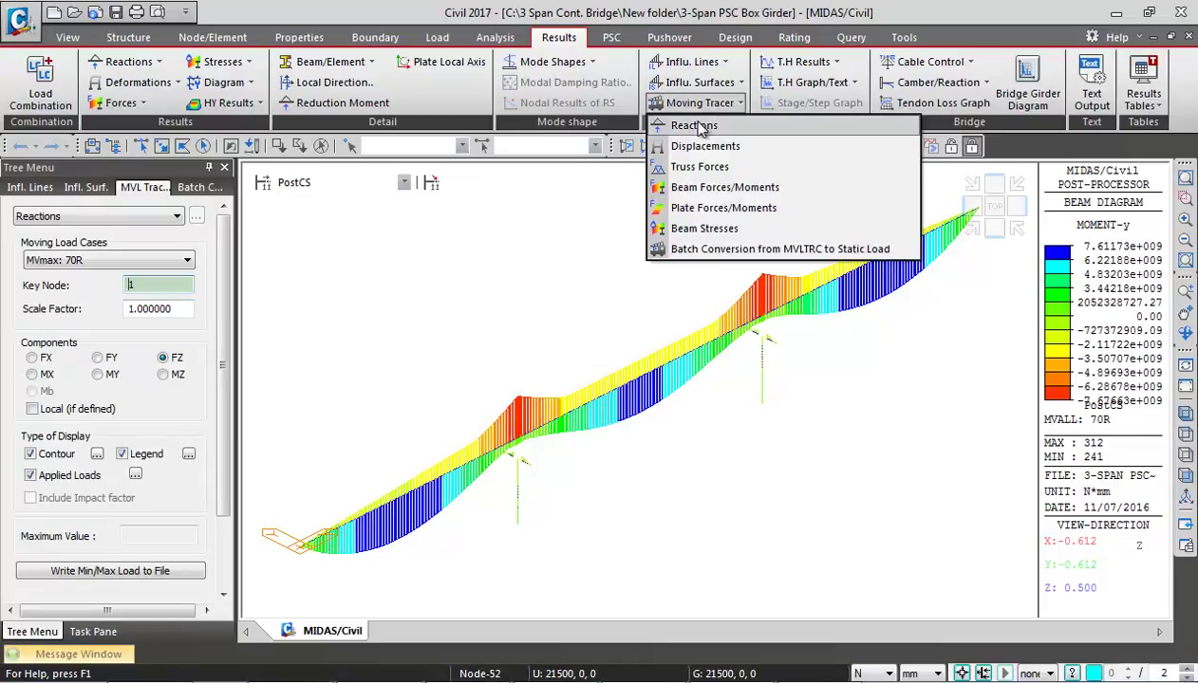
left_click(693, 125)
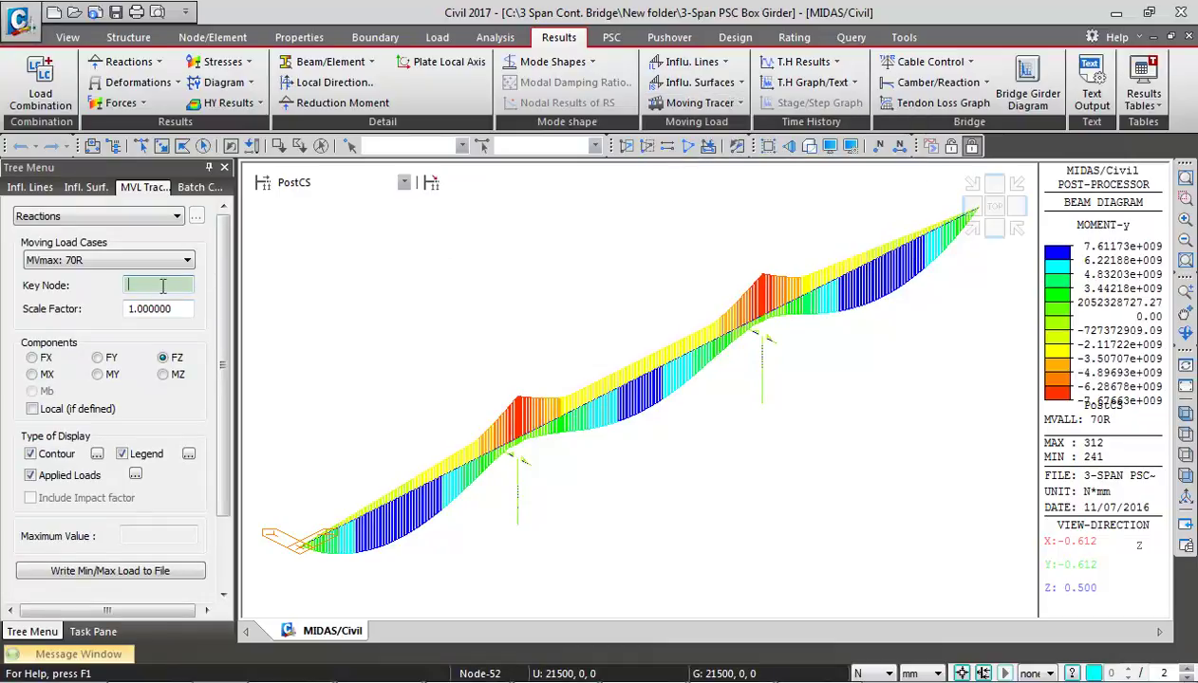
left_click(518, 528)
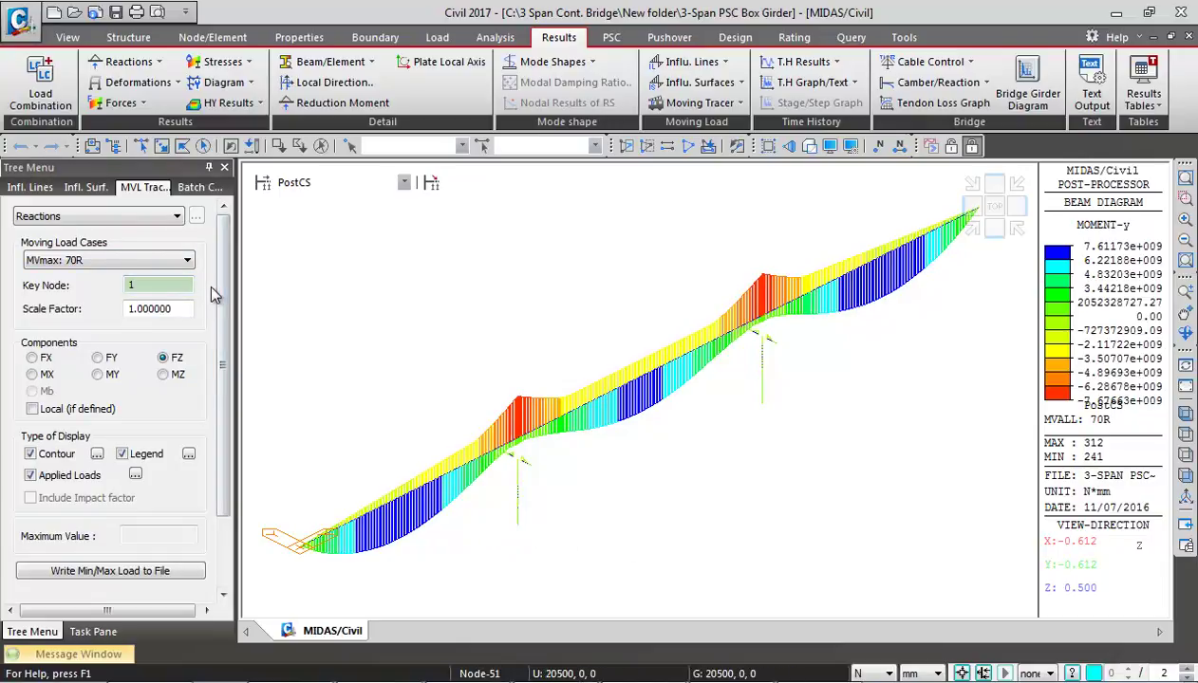
scroll(221, 292, "down", 1)
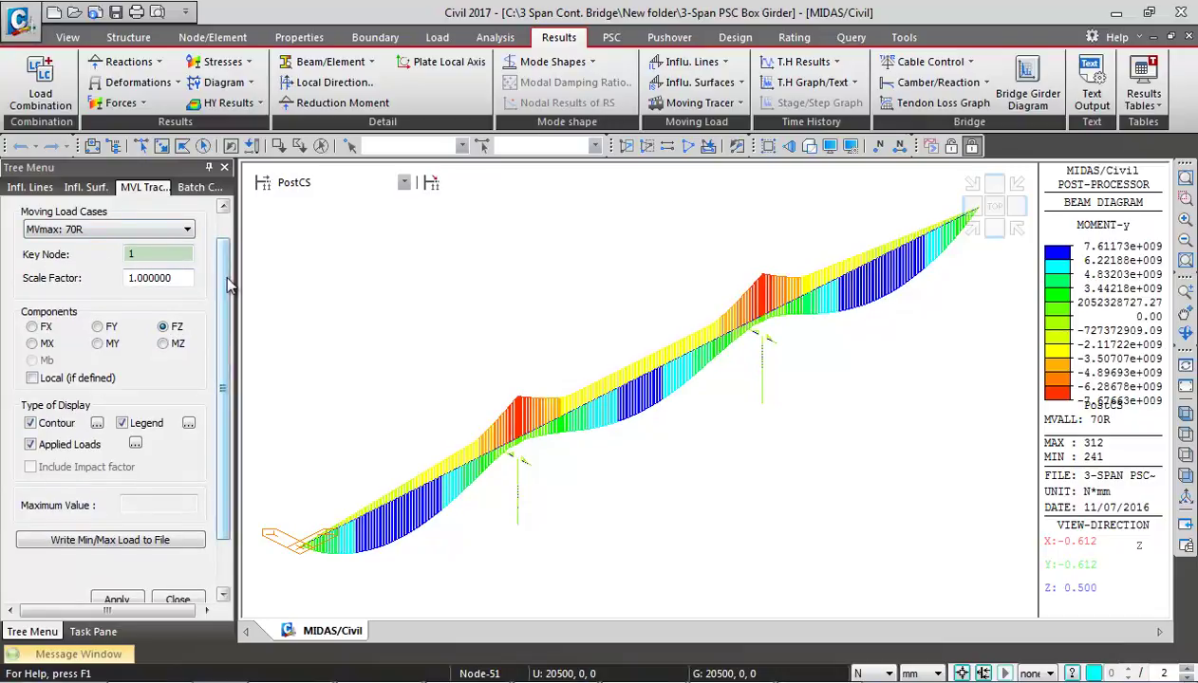
scroll(221, 285, "down", 2)
left_click(116, 539)
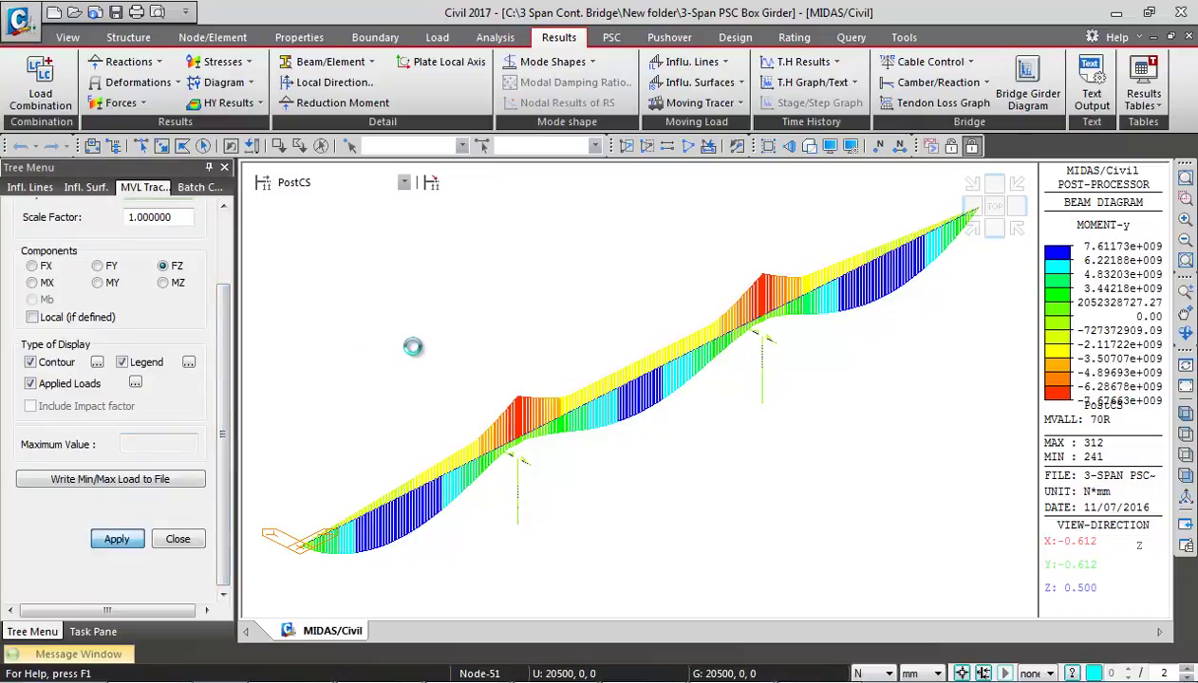
Switch the force unit to kN so the maximum reads 1.3126e+003 kN
scroll(227, 384, "up", 2)
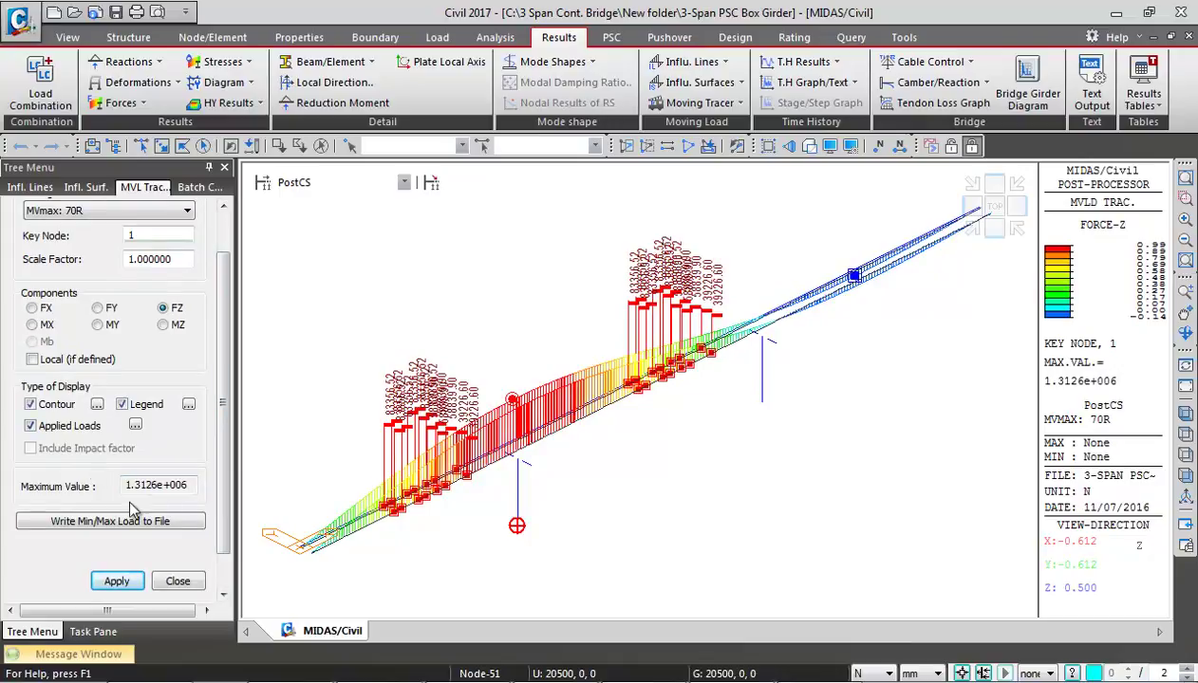
left_click(888, 673)
left_click(868, 605)
scroll(223, 380, "down", 3)
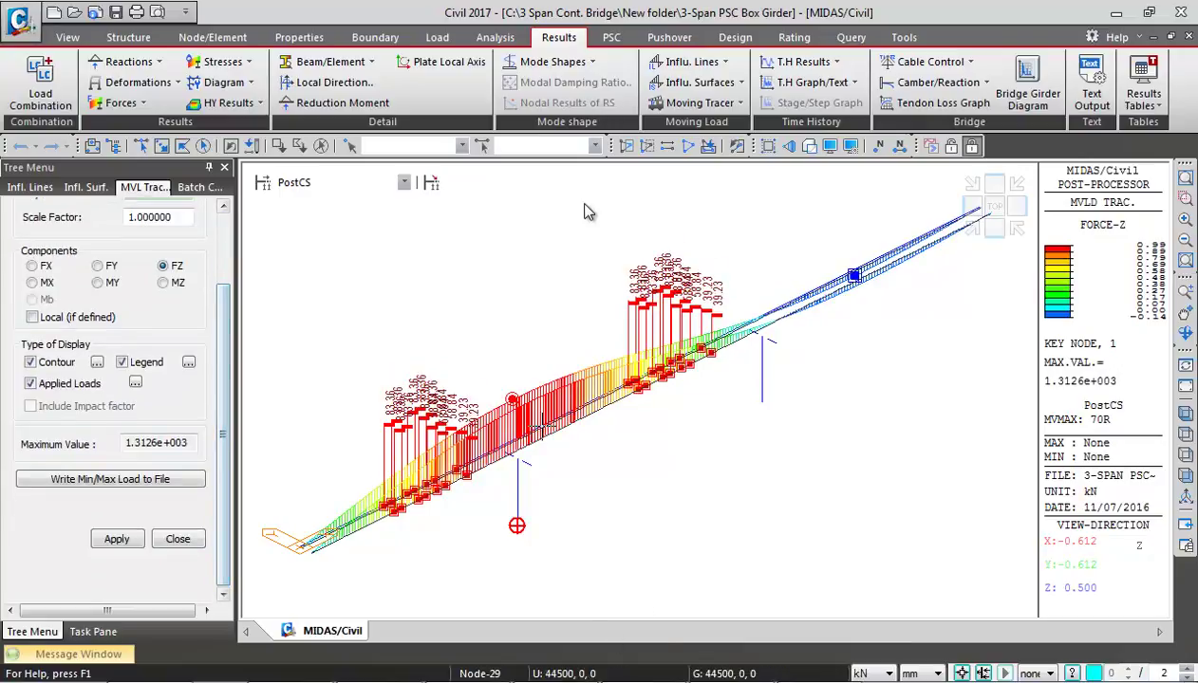
left_click(727, 102)
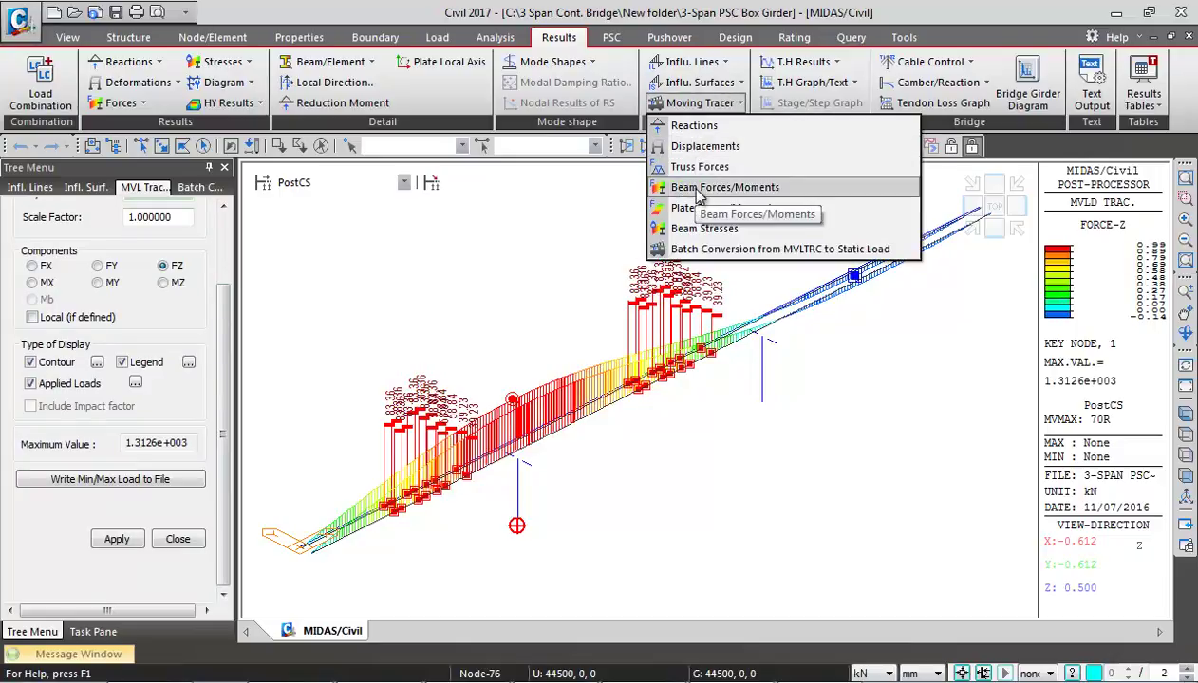
left_click(295, 414)
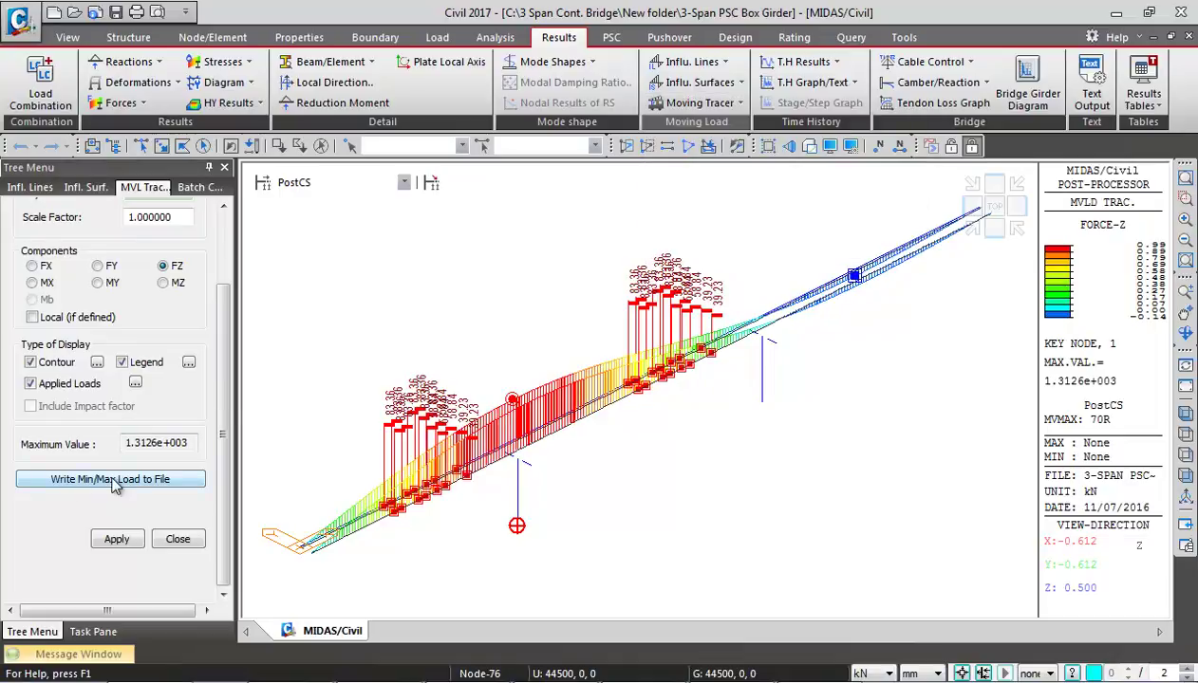